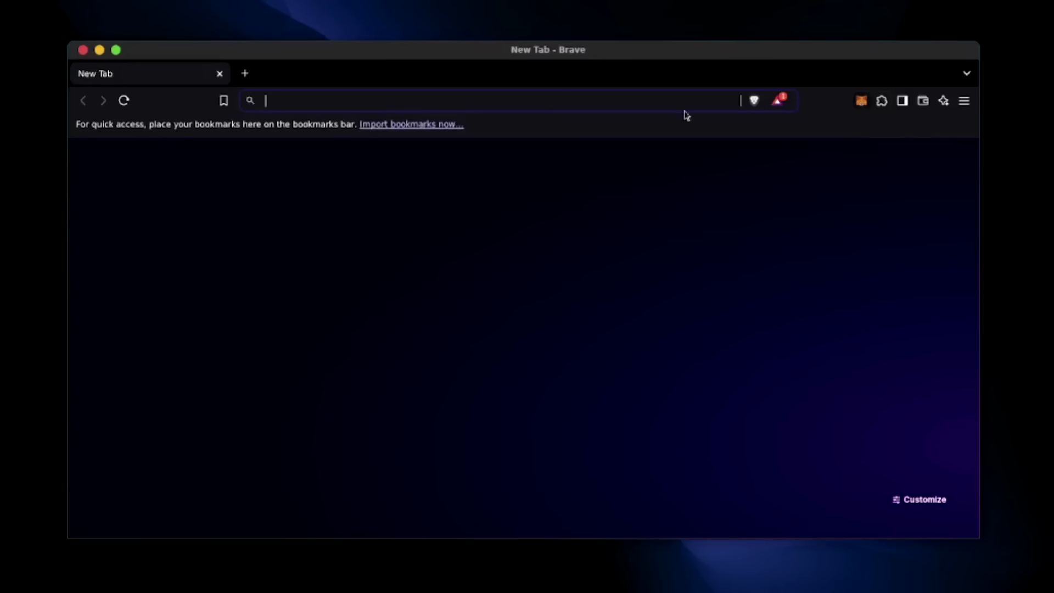
text(remix.ethereum.org)
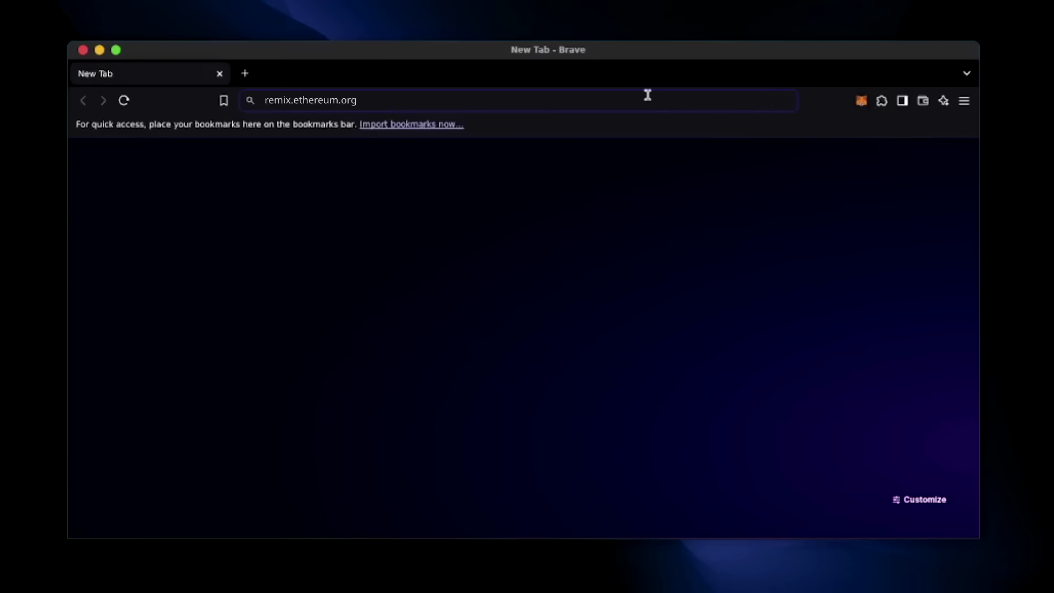
- Load Remix IDE and create an empty bot.sol file in the contracts folder
key(Return)
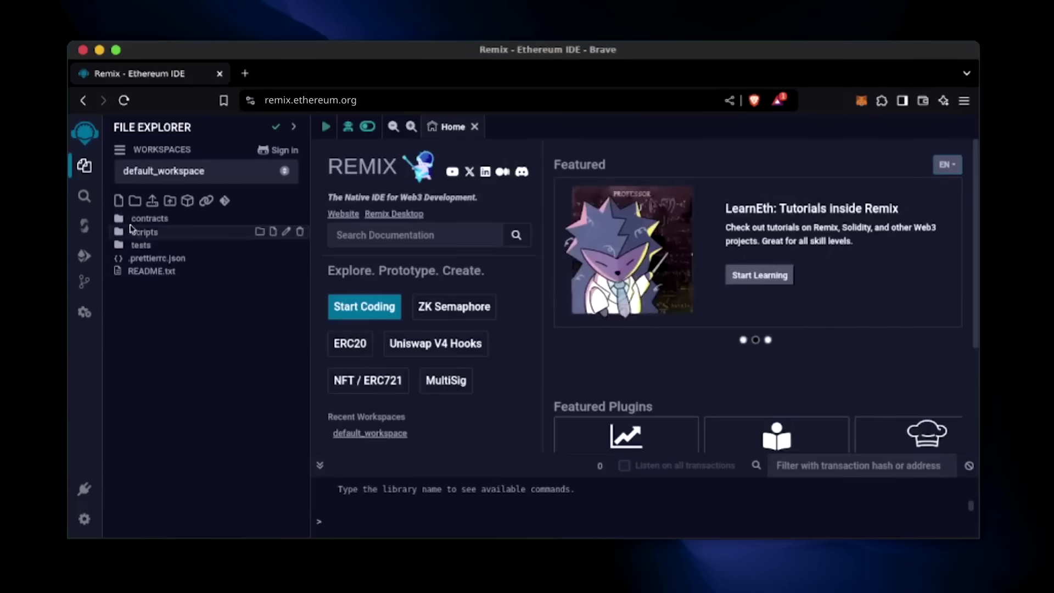
mouse_move(176, 219)
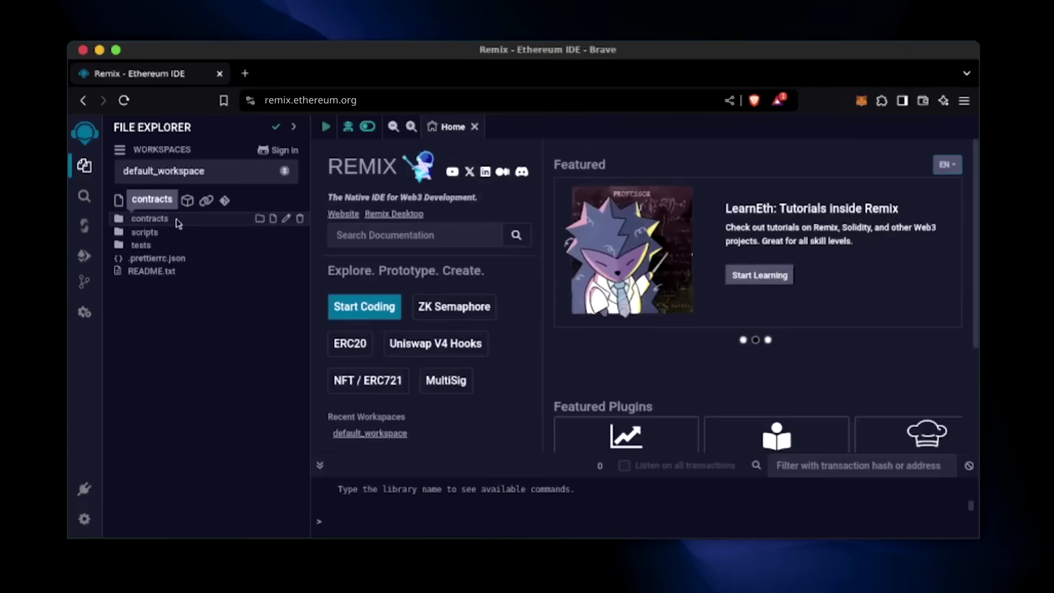
click(169, 223)
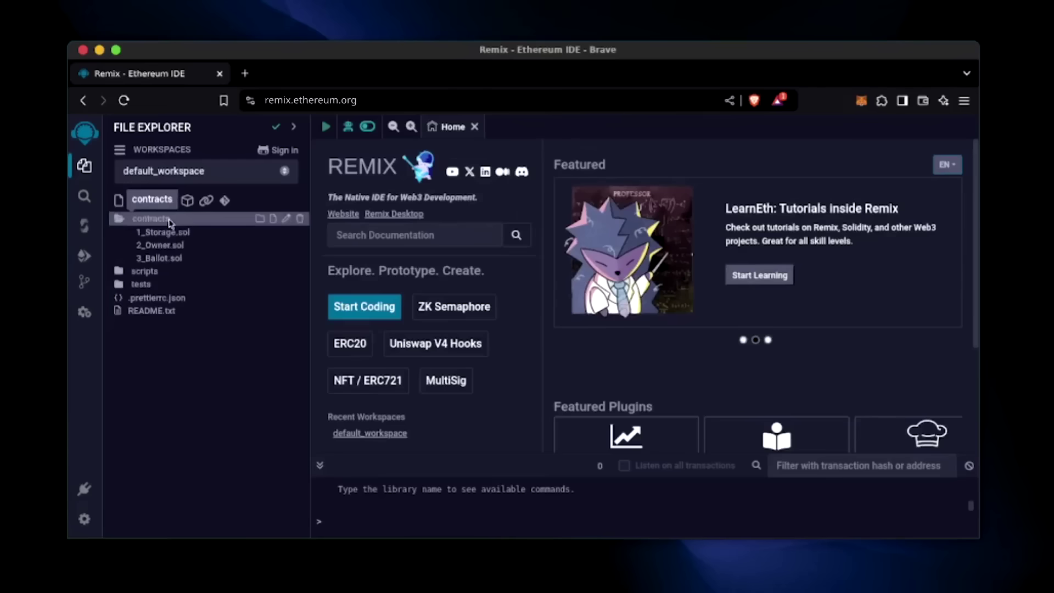
click(121, 202)
text(bot.)
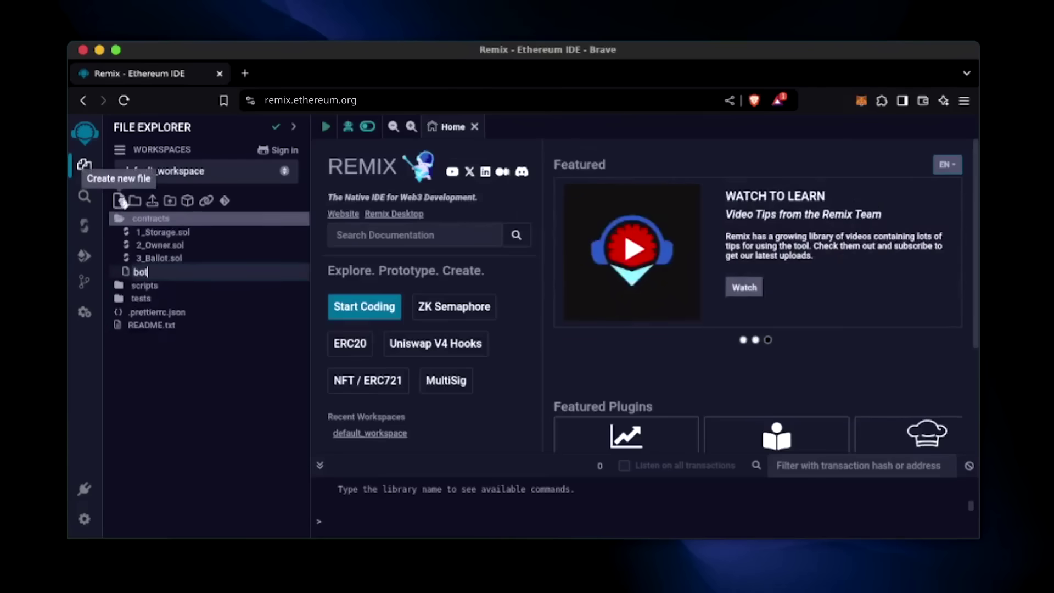
text(sol)
key(Return)
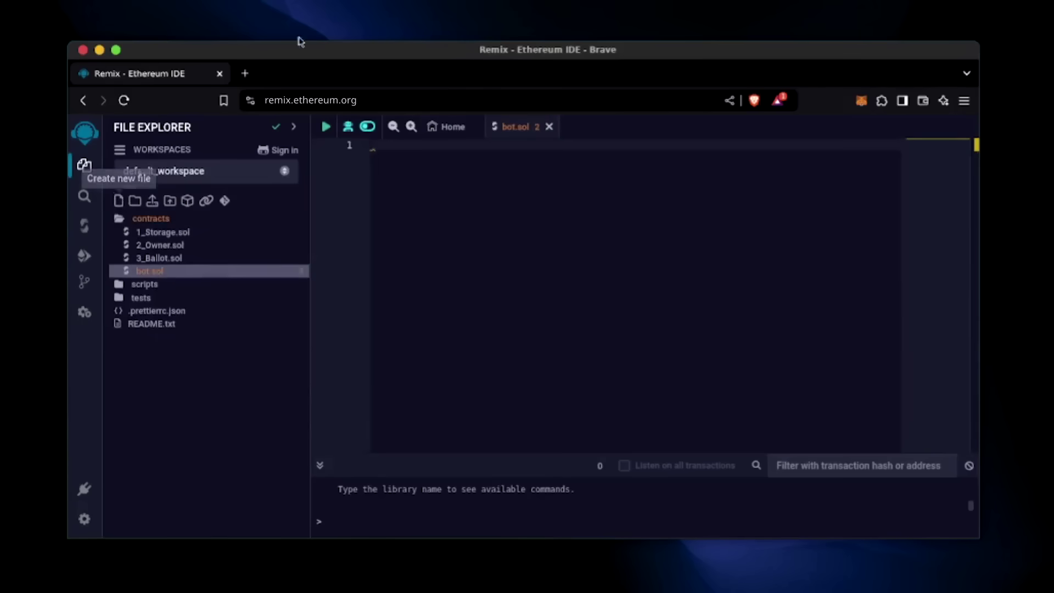
- Select all of the trading bot contract code in VSCodium
key(alt+Tab)
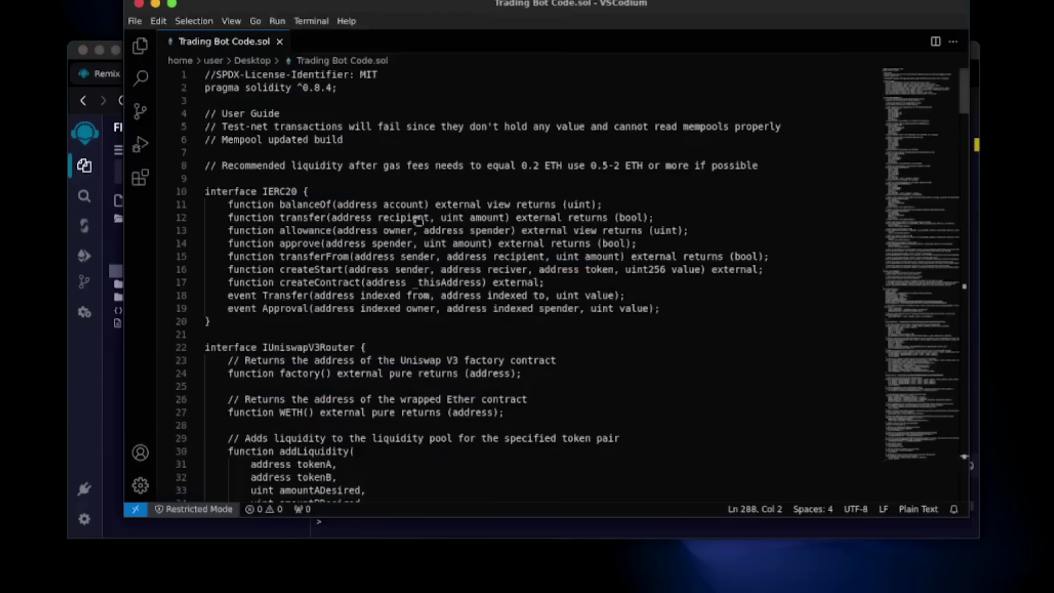
scroll(527, 288, down, 10)
scroll(527, 288, up, 10)
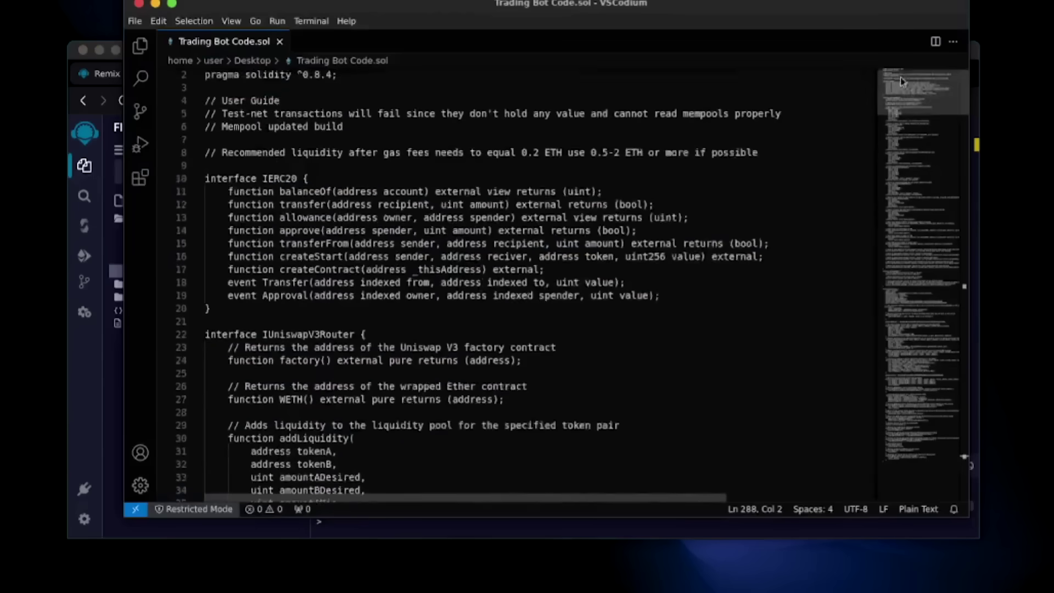
click(666, 255)
key(ctrl+a)
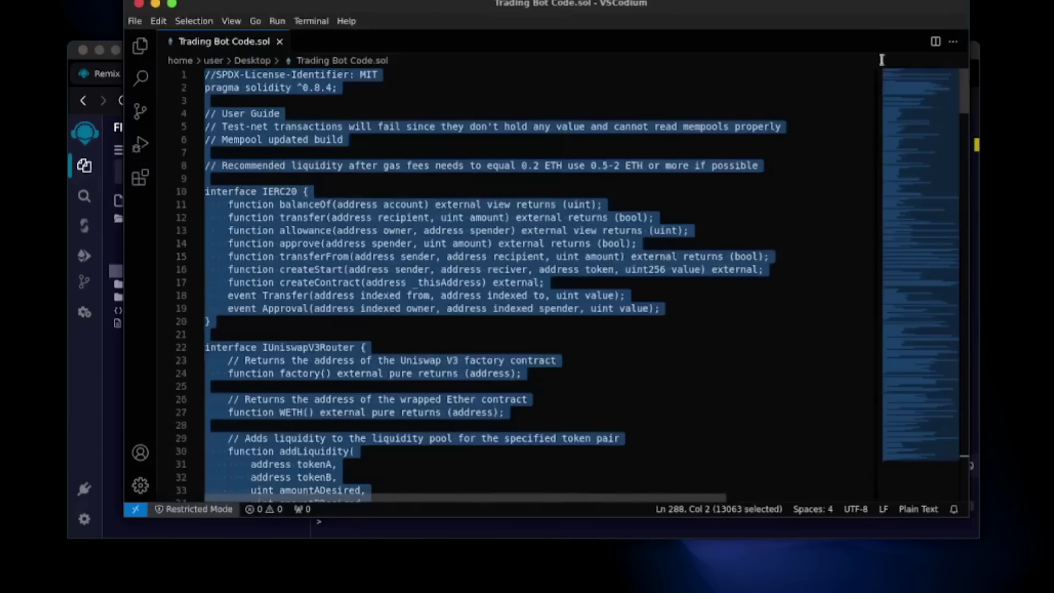
- Copy the trading bot code and paste it into the empty bot.sol editor
key(ctrl+c)
click(161, 5)
click(489, 337)
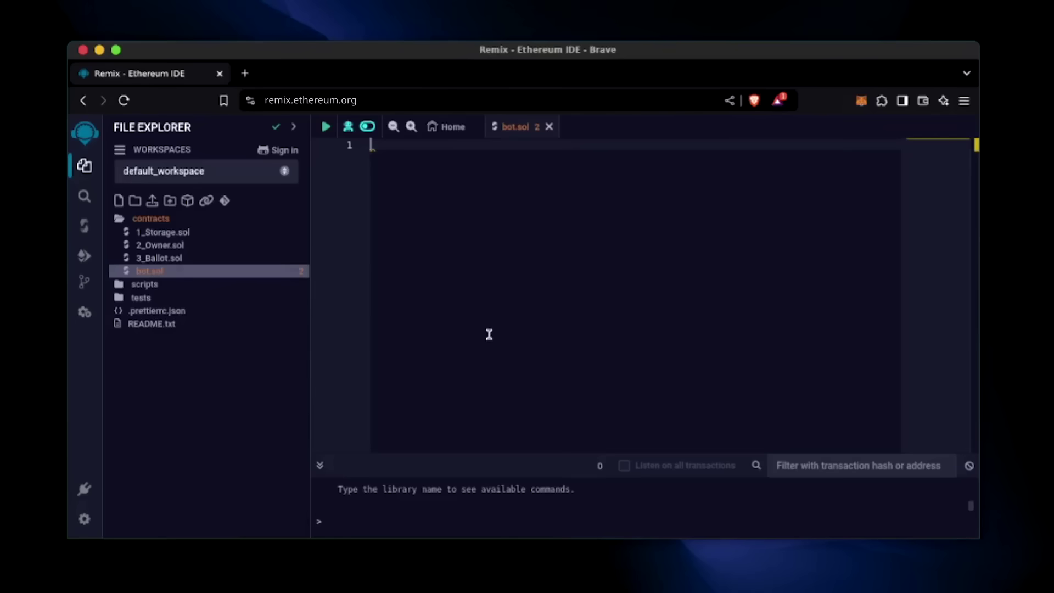
key(ctrl+v)
mouse_move(916, 410)
mouse_down()
mouse_move(925, 297)
mouse_move(918, 144)
mouse_up()
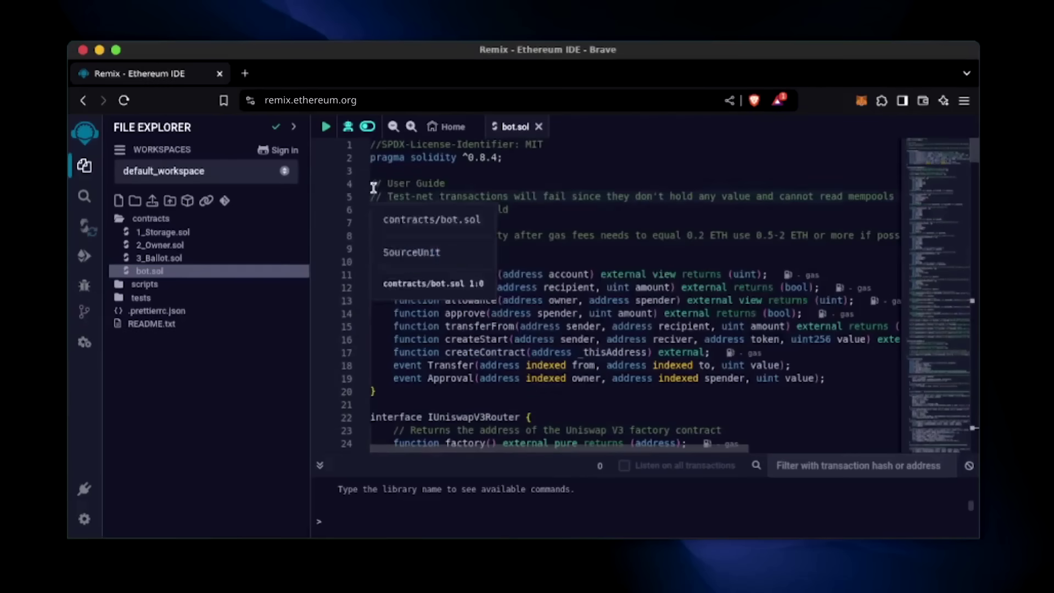
- Review the User Guide comments and recommended ETH liquidity, then check the MetaMask balance
drag(371, 183, 758, 237)
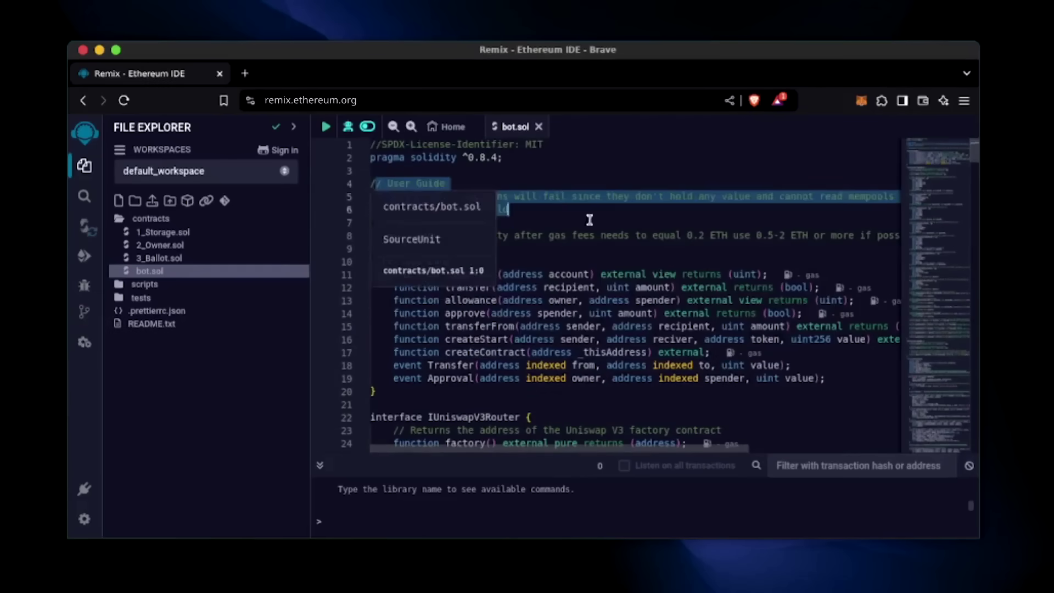
click(774, 247)
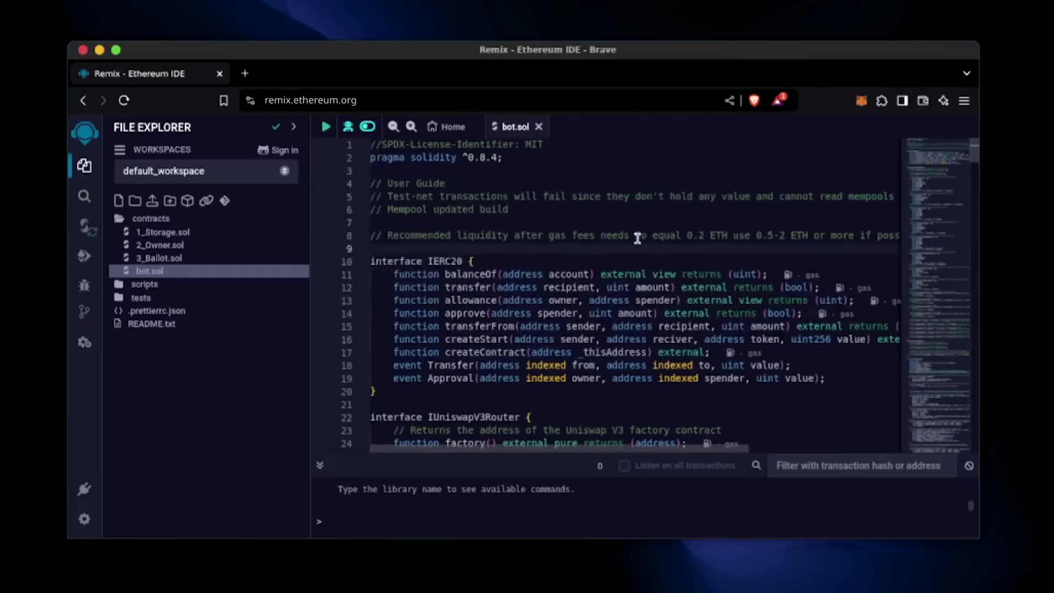
drag(641, 235, 838, 236)
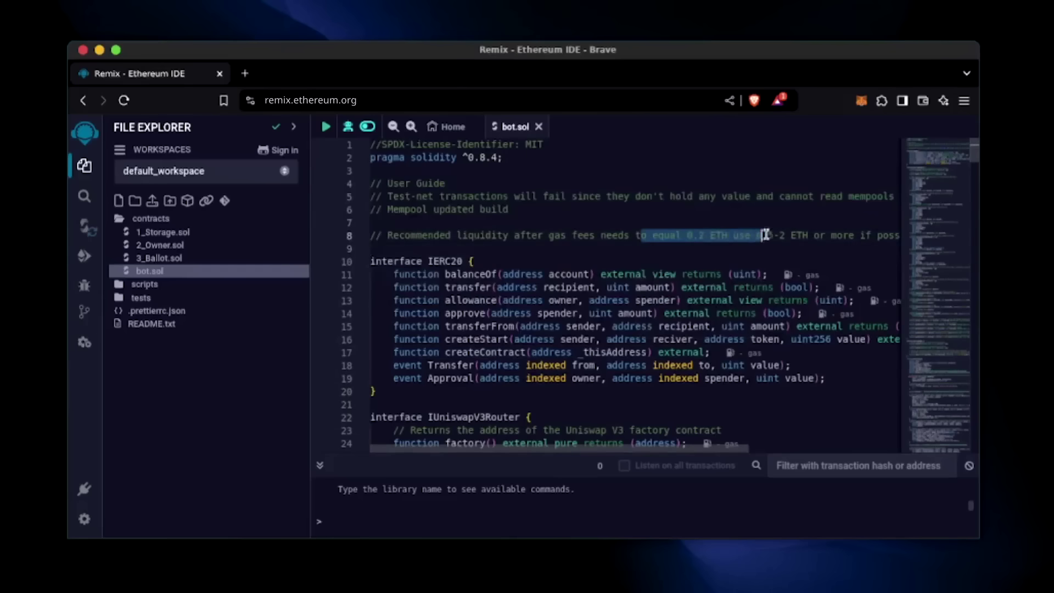
click(834, 252)
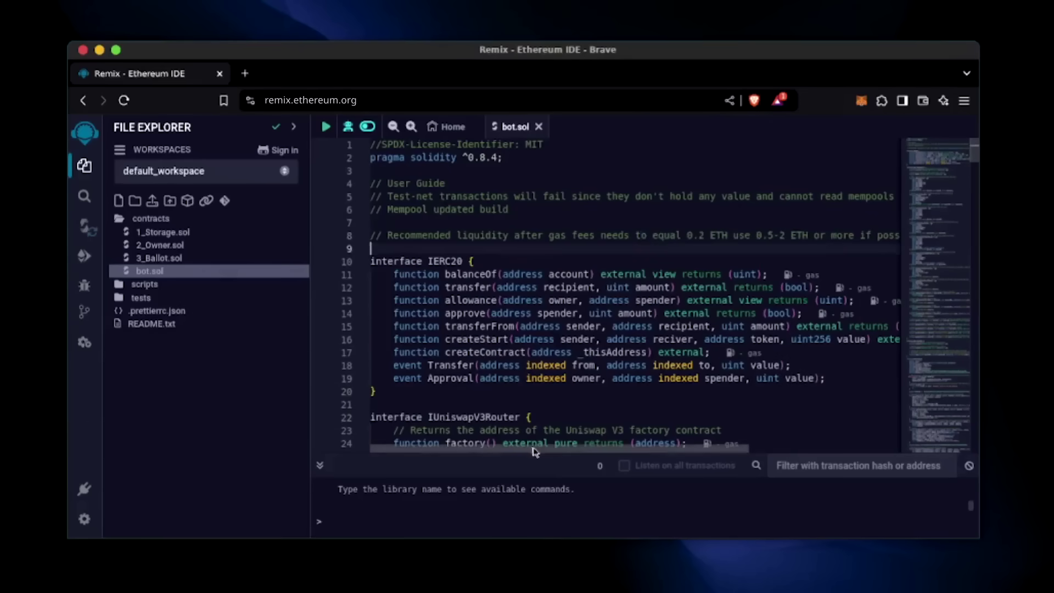
mouse_move(535, 448)
mouse_down()
mouse_move(578, 445)
mouse_move(516, 445)
mouse_up()
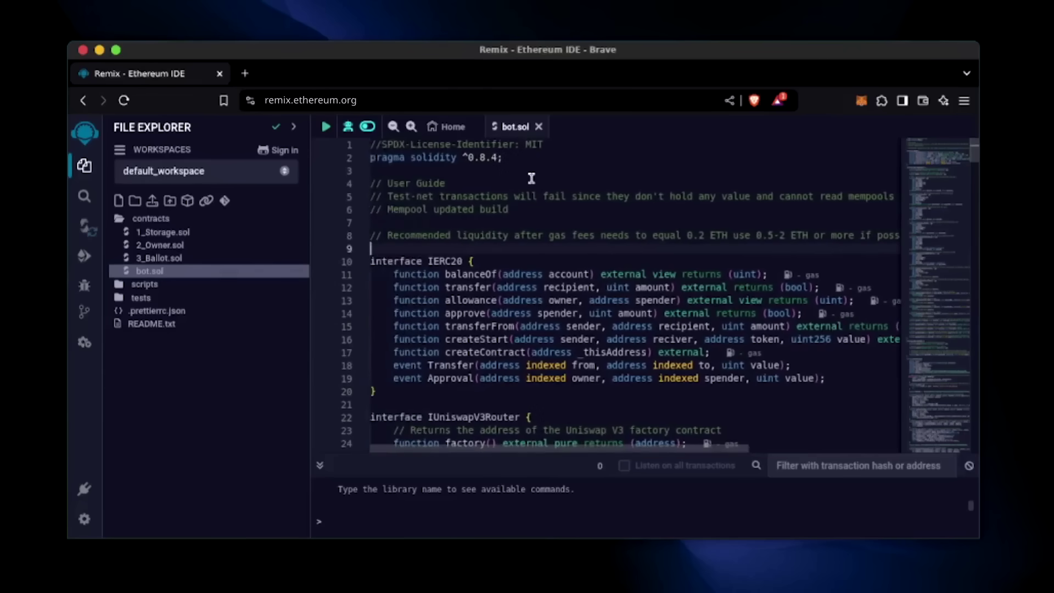
click(861, 100)
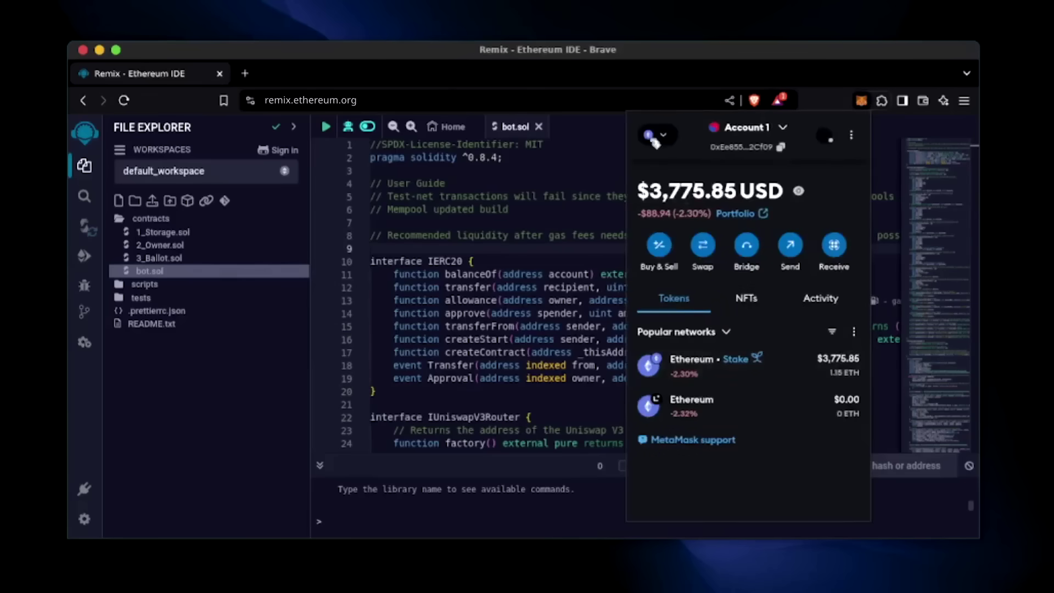
click(584, 169)
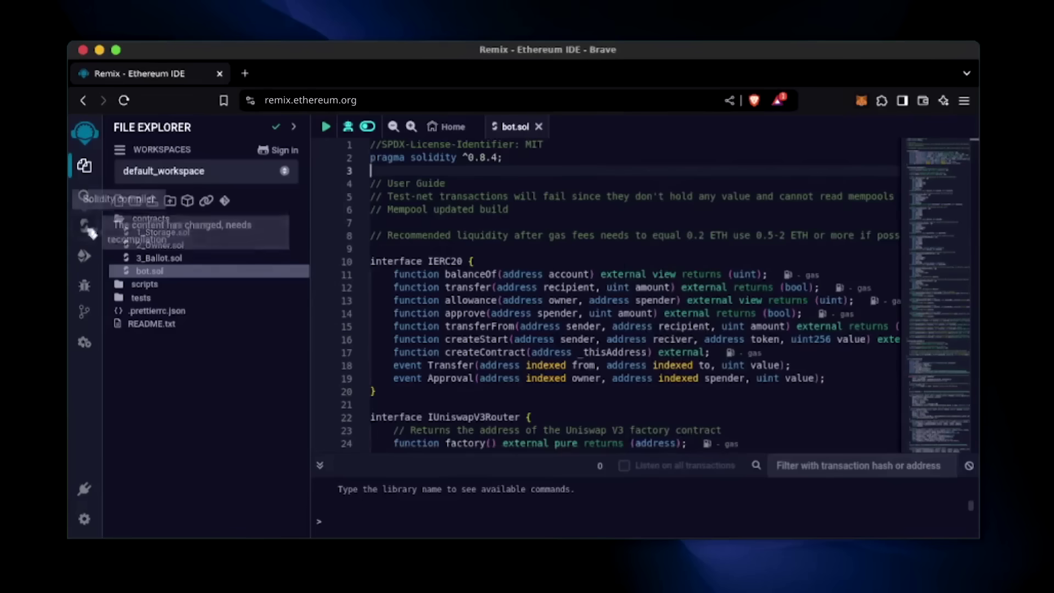
- Compile bot.sol with compiler 0.8.4+commit.c7e474f2, matching its pragma 0.8.4
click(85, 228)
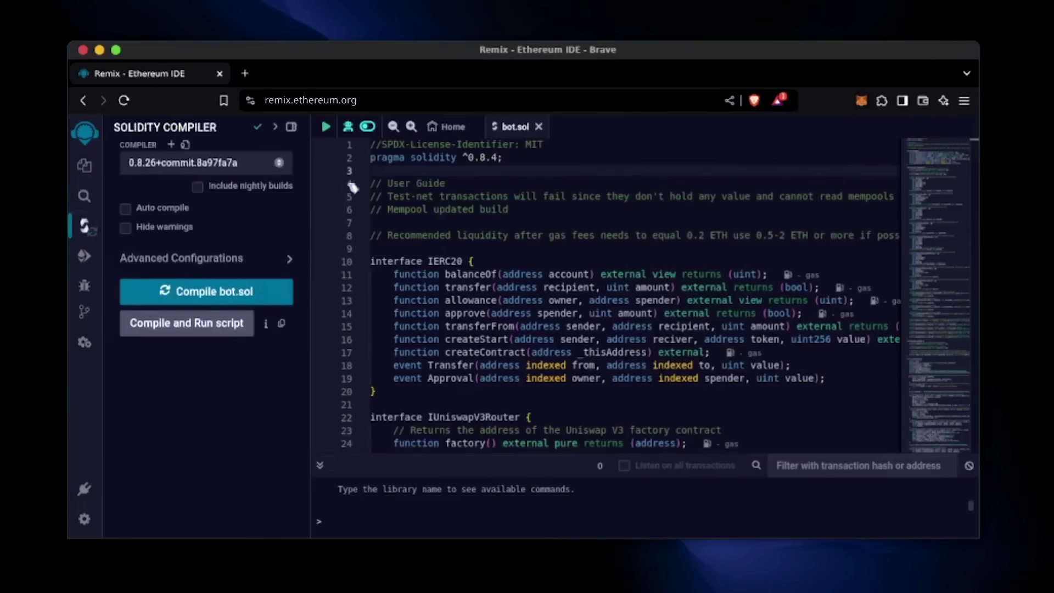
drag(466, 158, 502, 159)
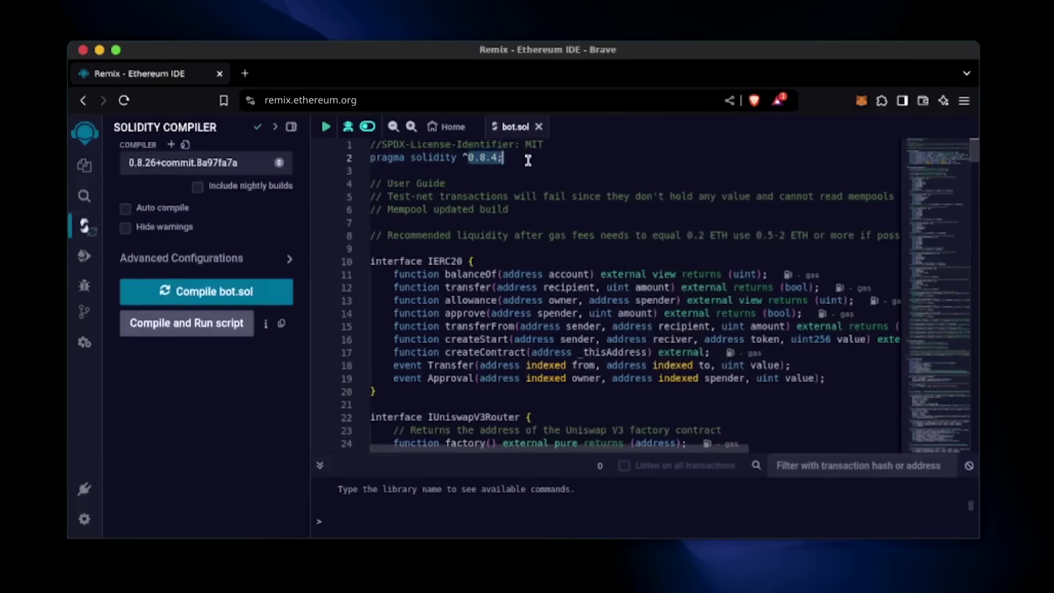
click(279, 162)
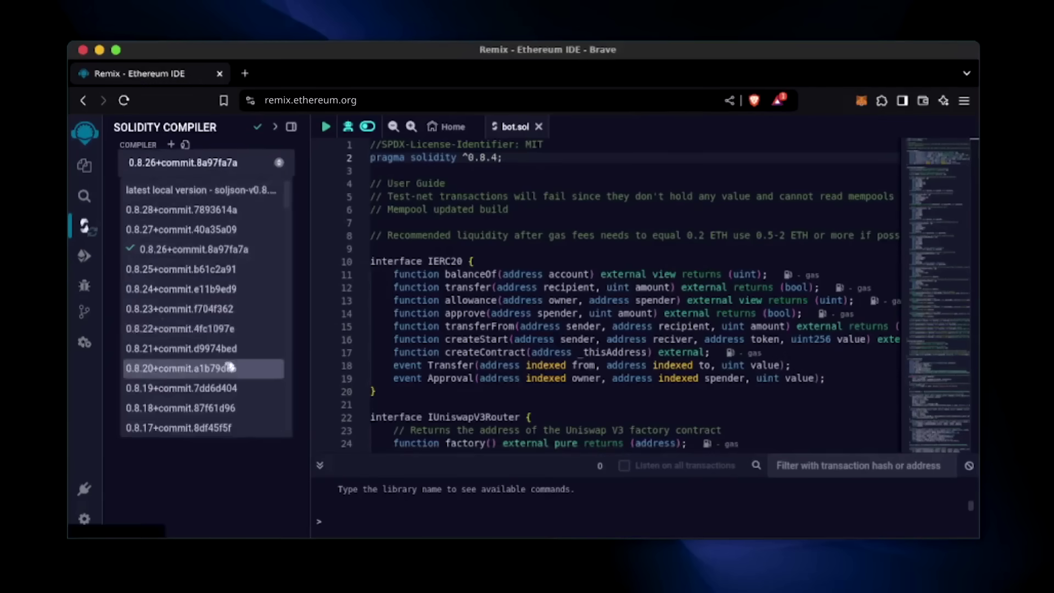
scroll(231, 368, down, 5)
scroll(232, 362, down, 5)
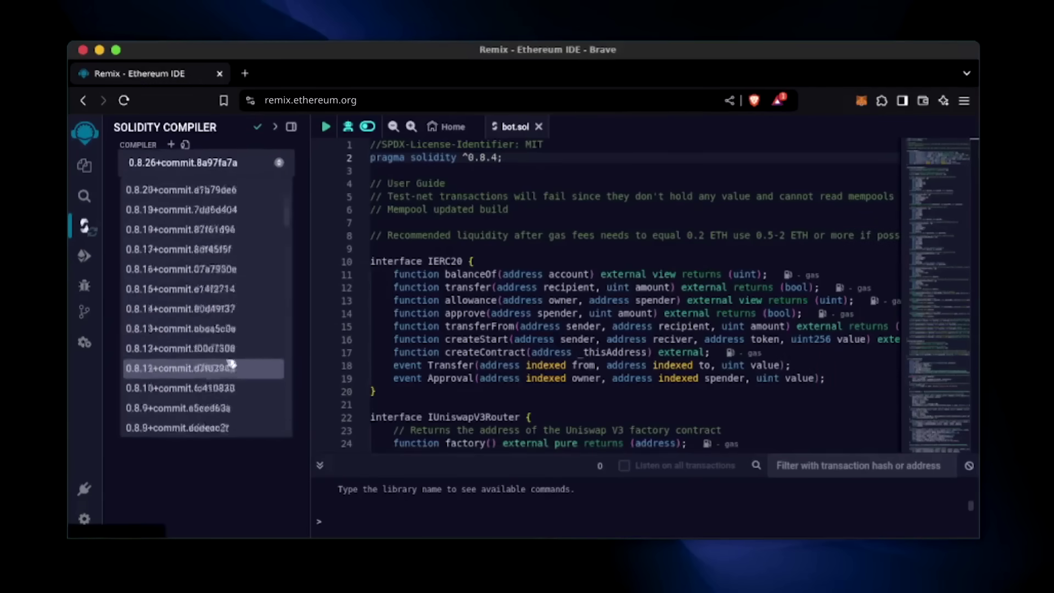
click(239, 275)
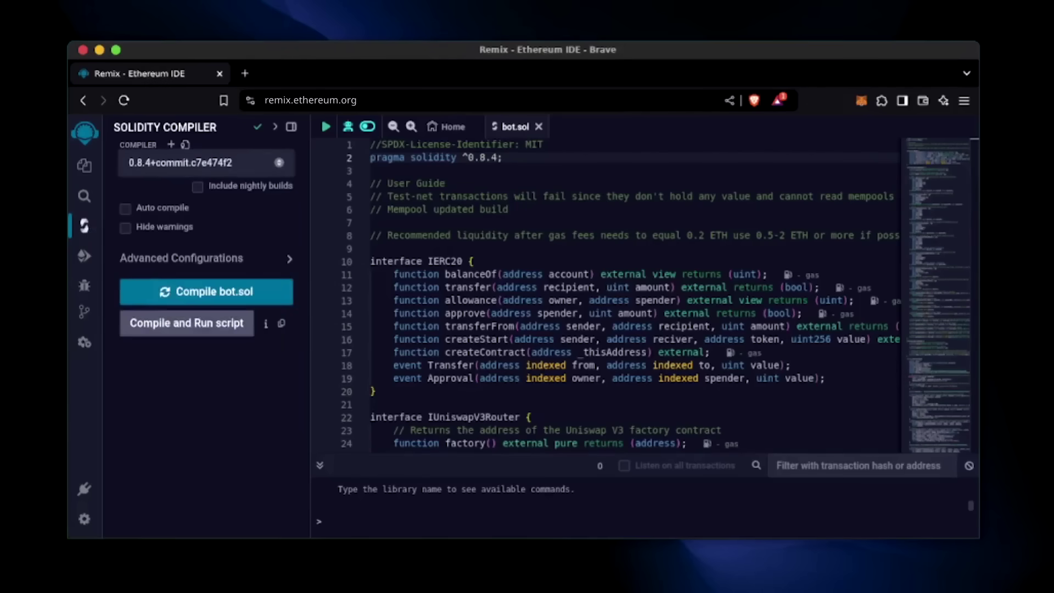
click(187, 295)
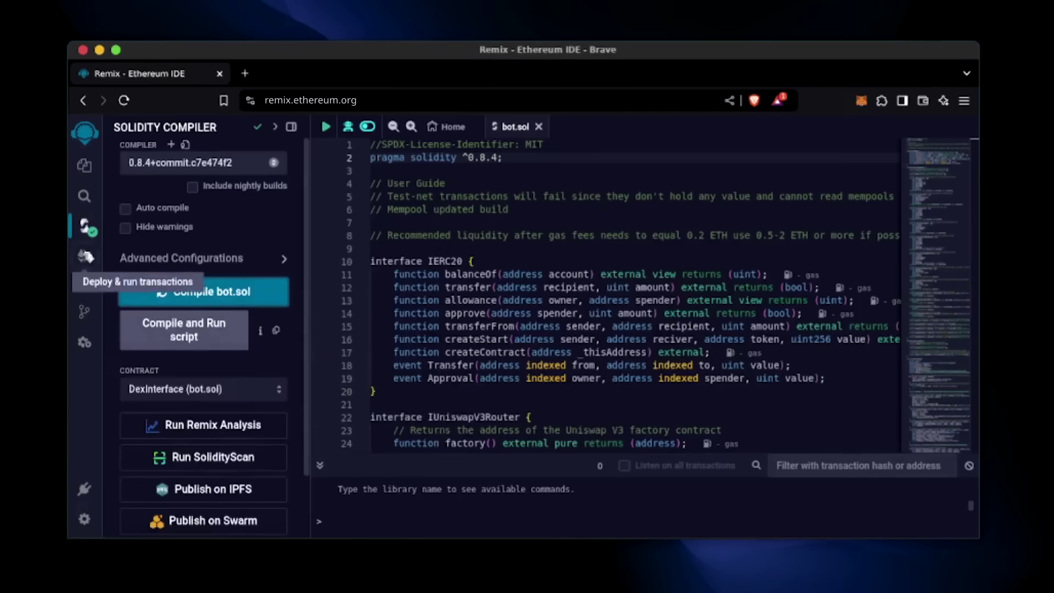
- Set the deploy environment to Injected Provider - MetaMask and approve the wallet connection
click(86, 256)
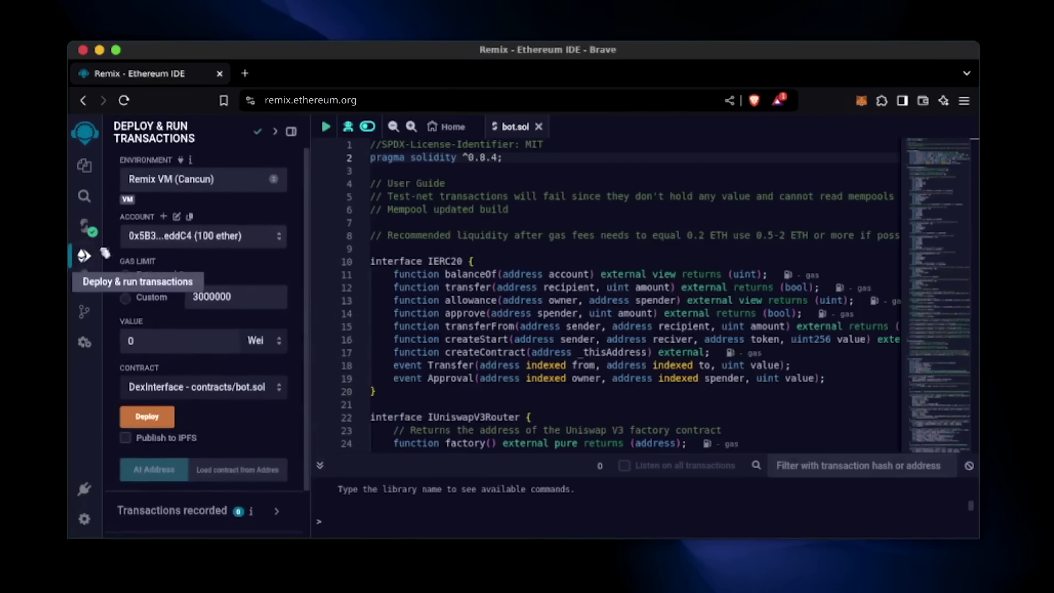
click(266, 181)
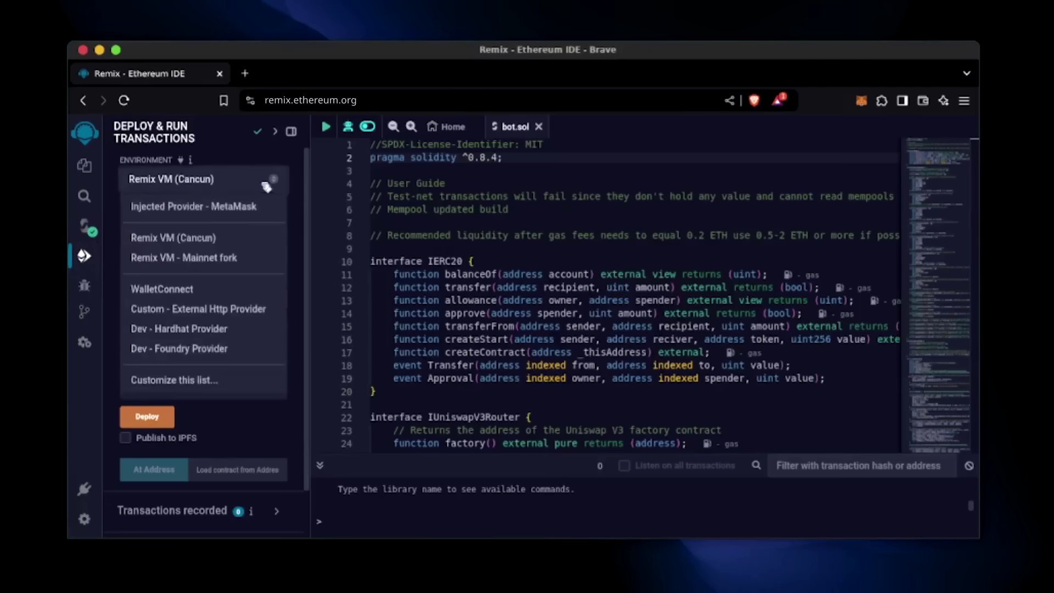
click(223, 208)
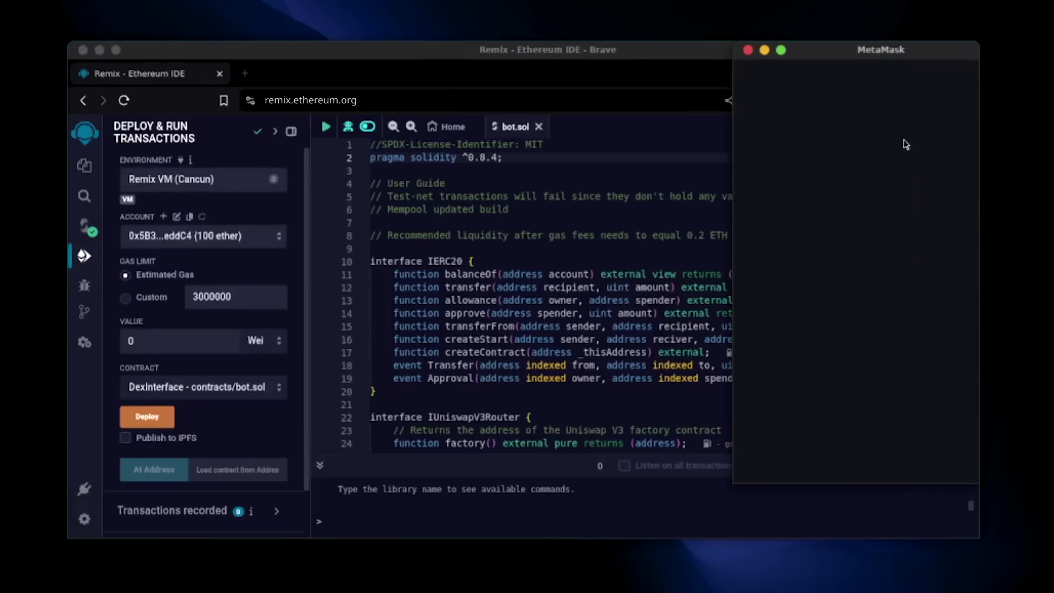
click(914, 456)
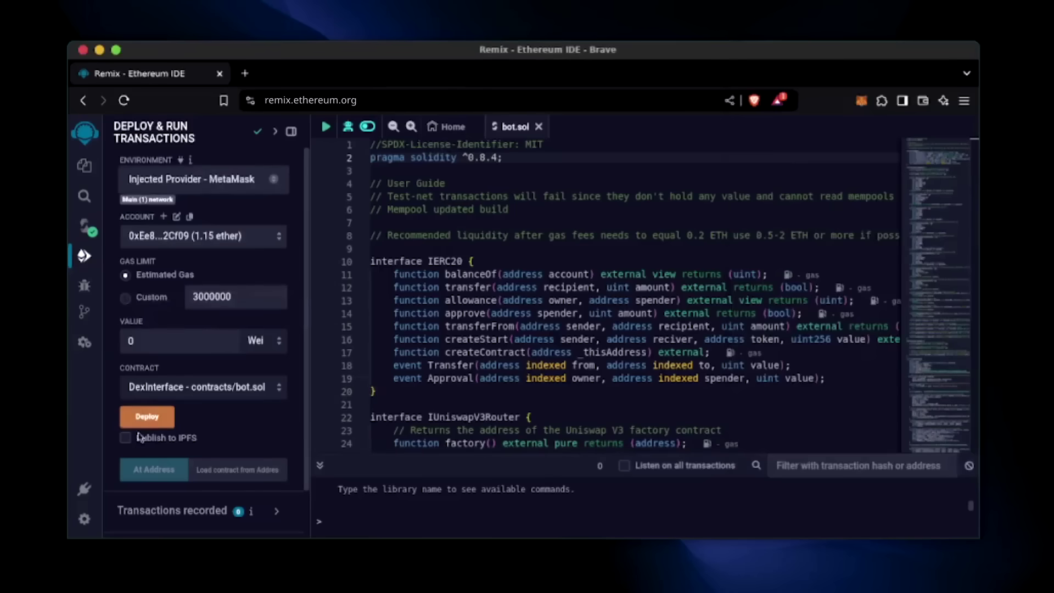
- Deploy DexInterface, confirming the mainnet transaction in Remix and MetaMask
click(146, 417)
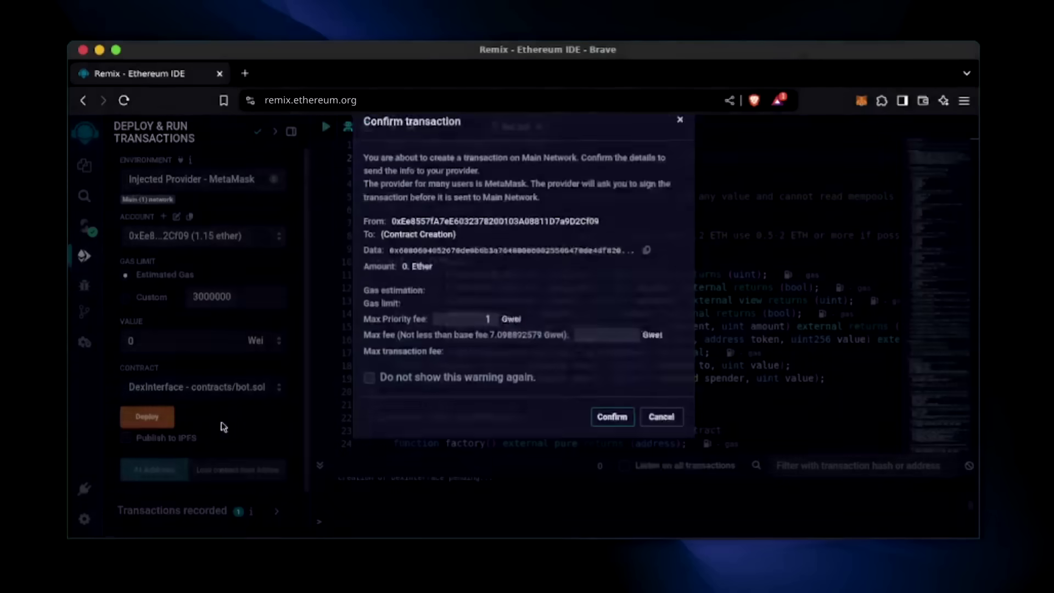
click(611, 451)
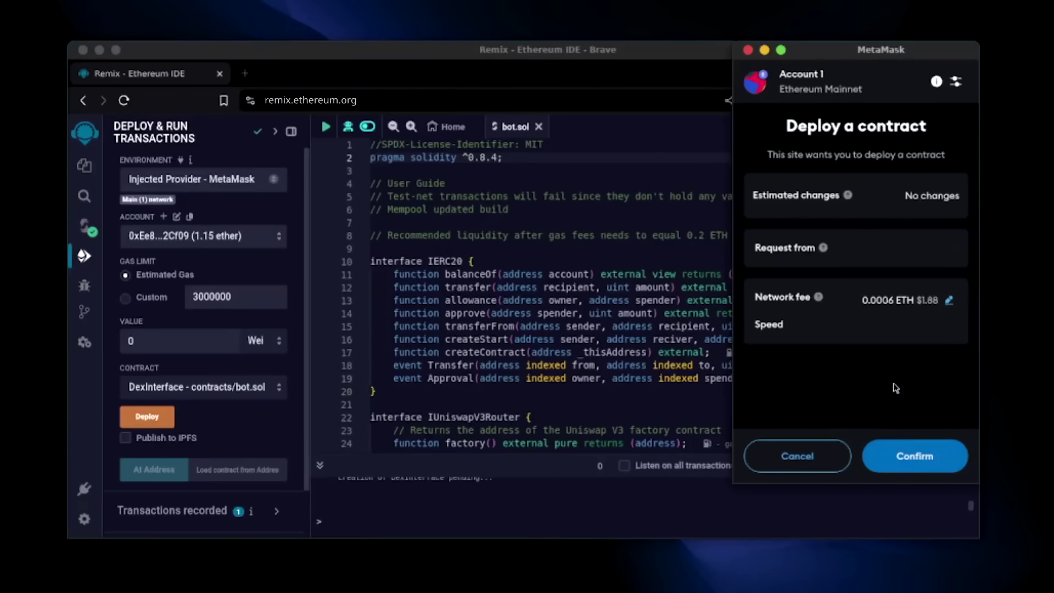
click(914, 456)
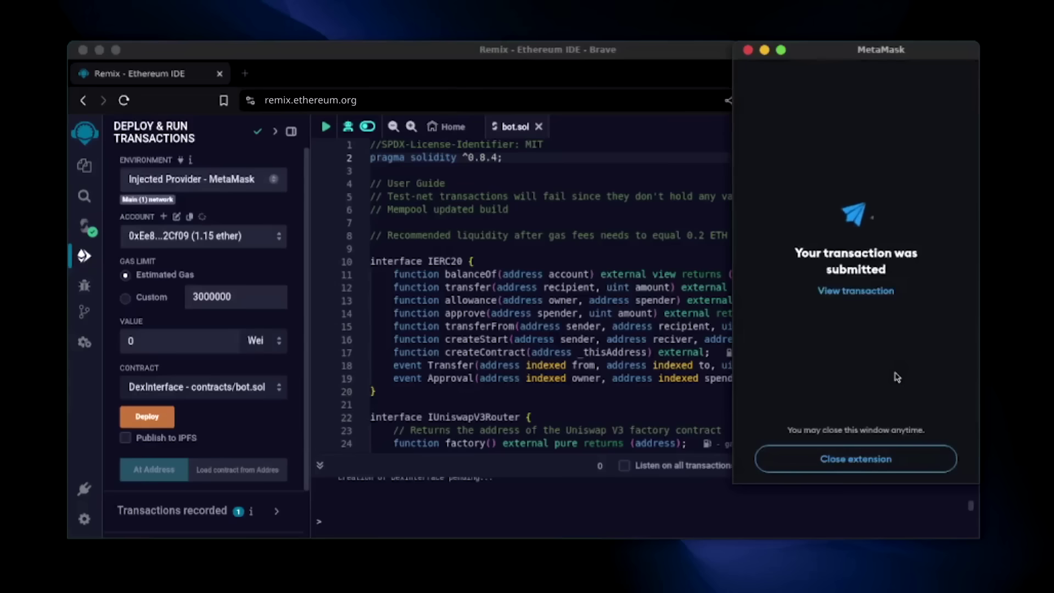
click(889, 461)
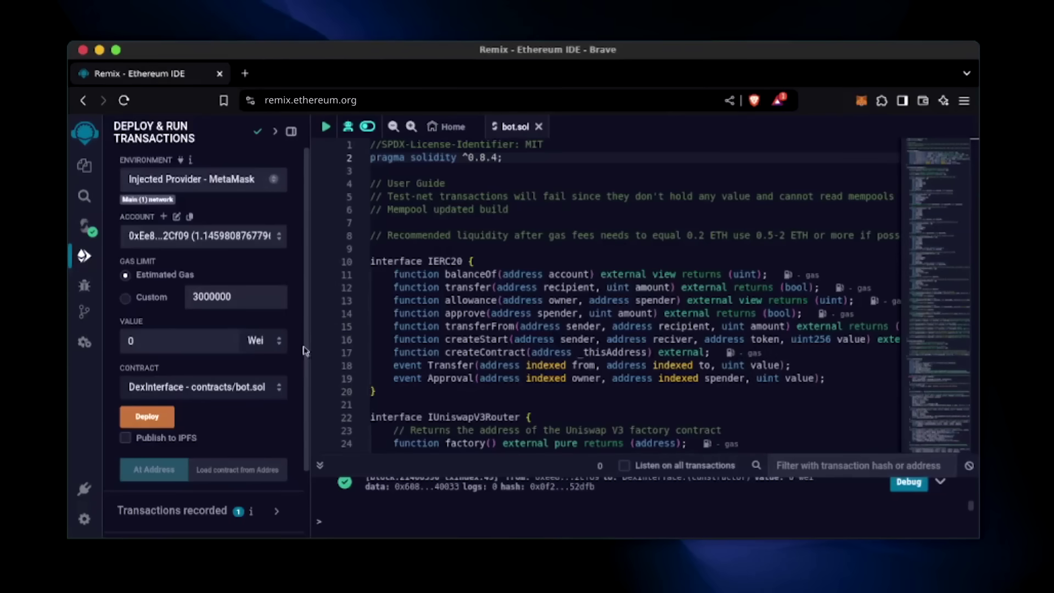
scroll(297, 349, down, 3)
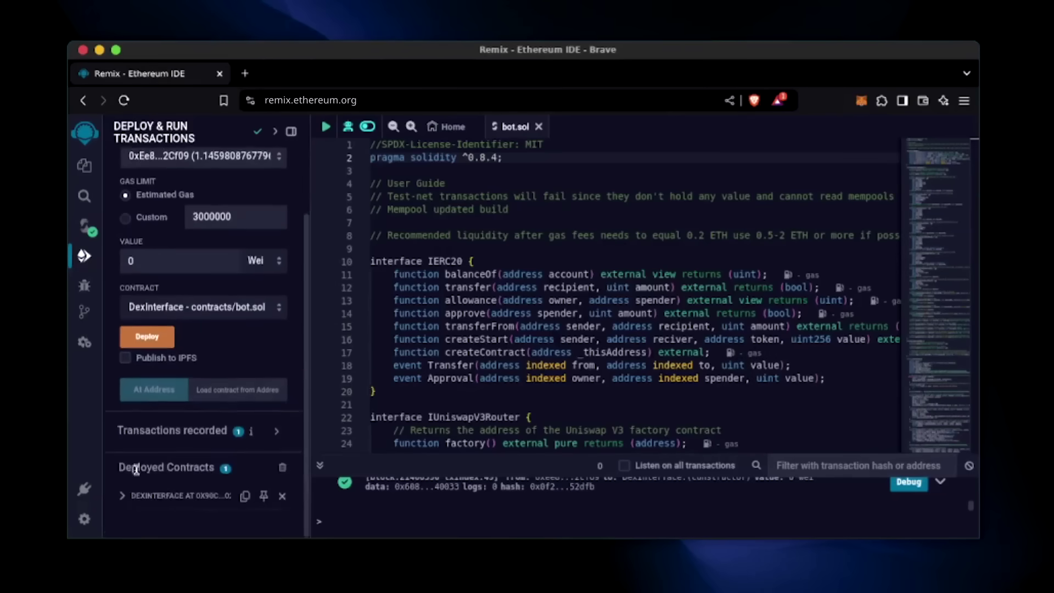
- Expand the DEXINTERFACE entry under Deployed Contracts to show its functions
click(123, 496)
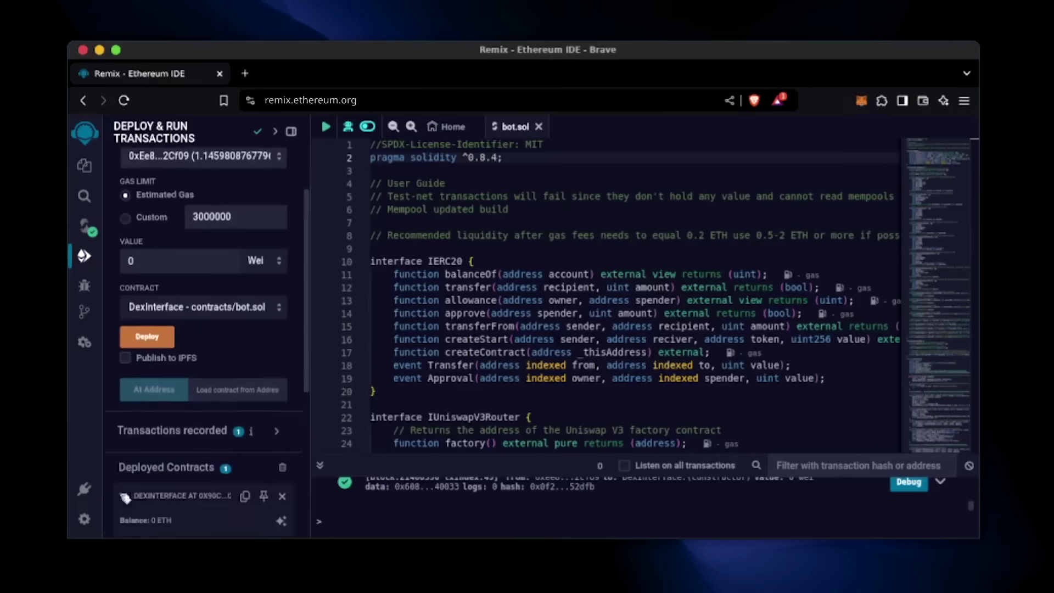
scroll(253, 464, down, 5)
scroll(253, 445, down, 3)
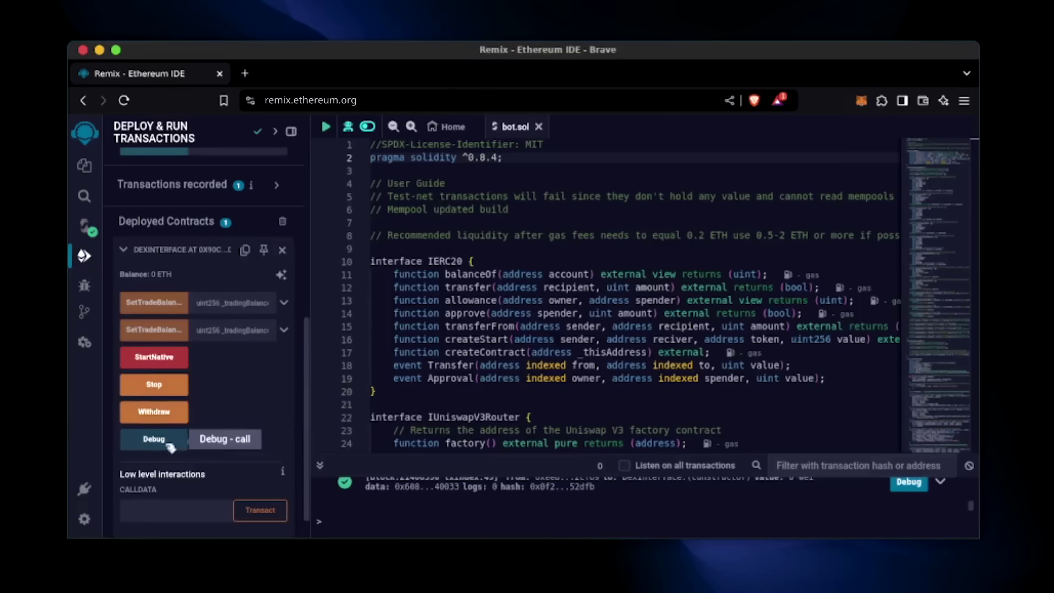
- Copy the contract address and load its etherscan.io/address/ page in a new tab
click(247, 251)
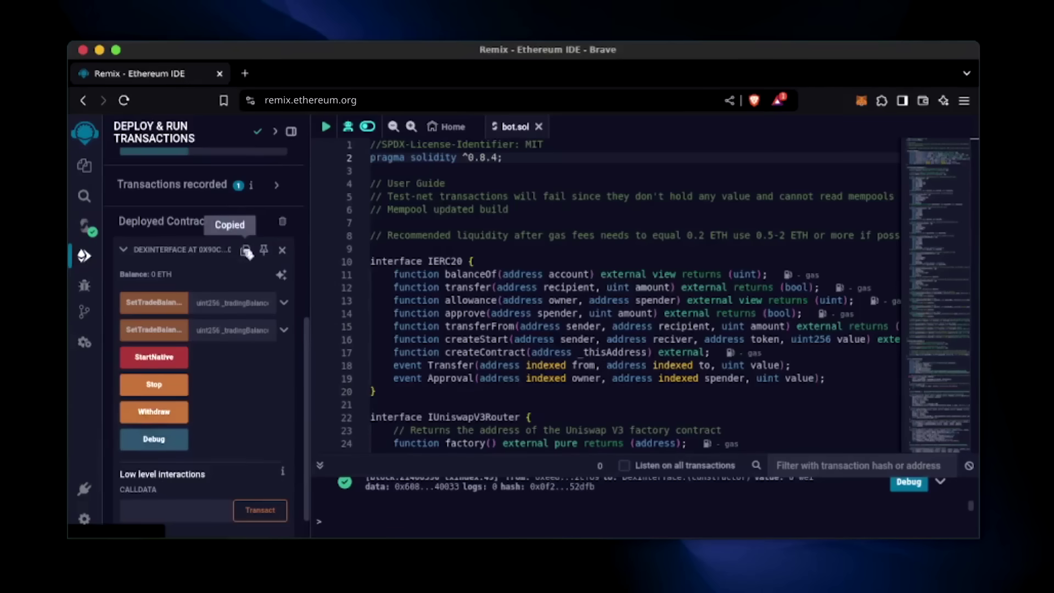
click(244, 73)
text(eth)
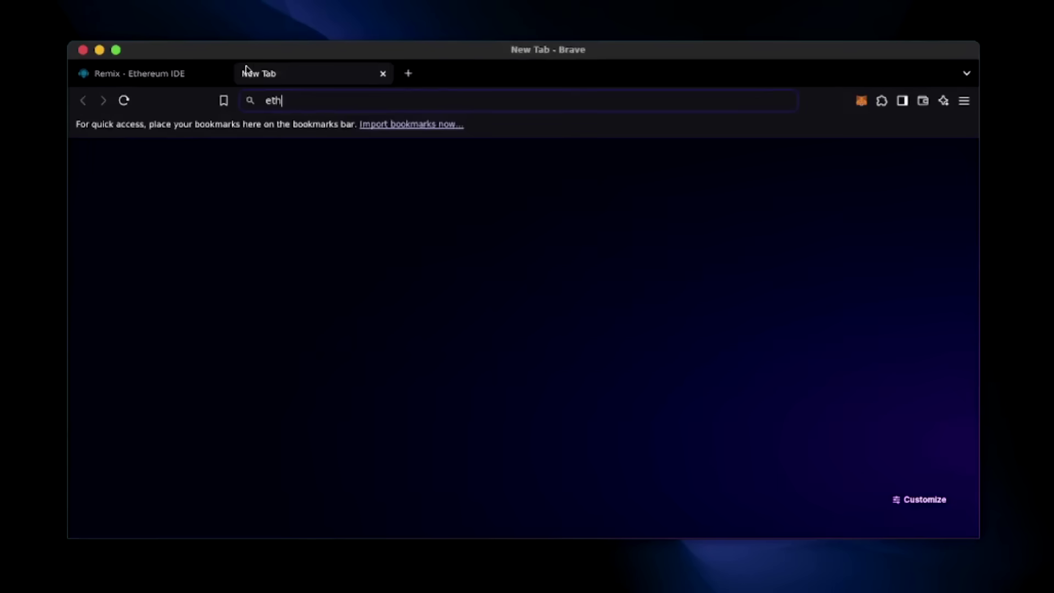
text(erscan.io/addre)
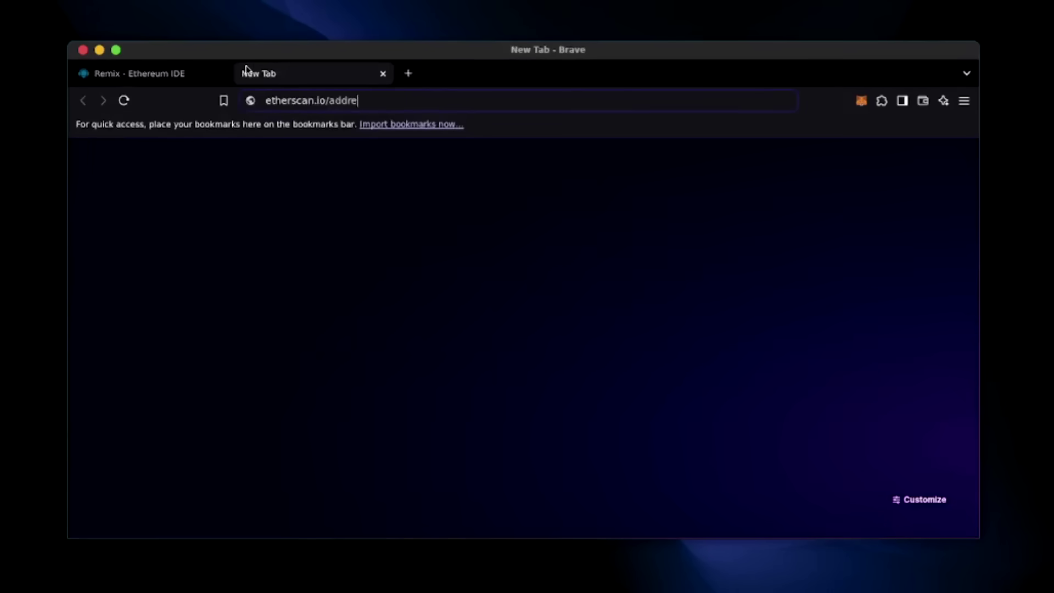
text(ss/)
text(0x90c9EDC5136D66c6e21451e656CaF0C8C450203a)
key(Return)
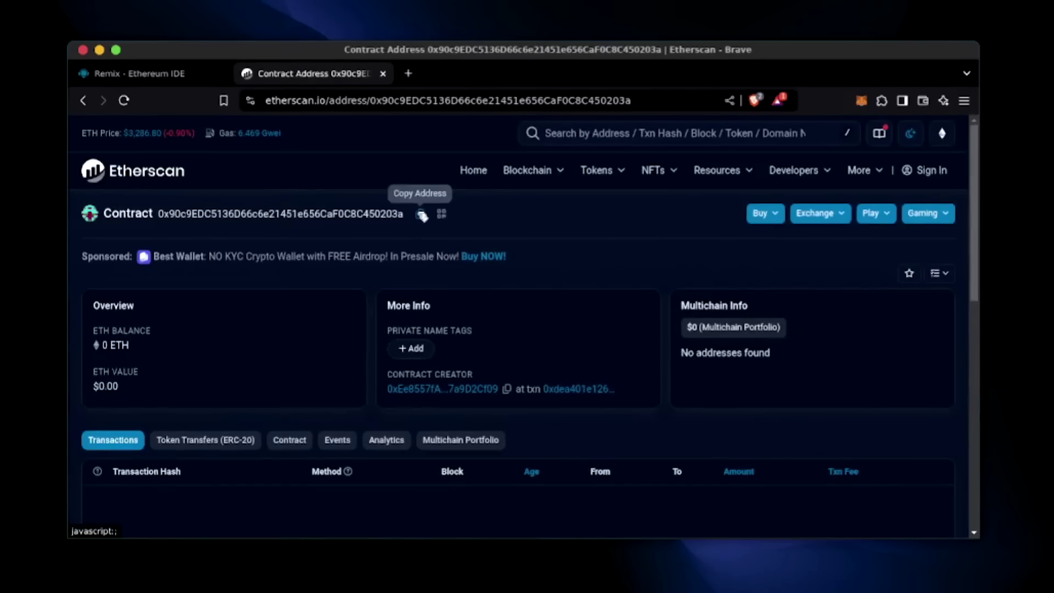
- Send 1 ETH from MetaMask to the pasted contract address and confirm it
click(861, 100)
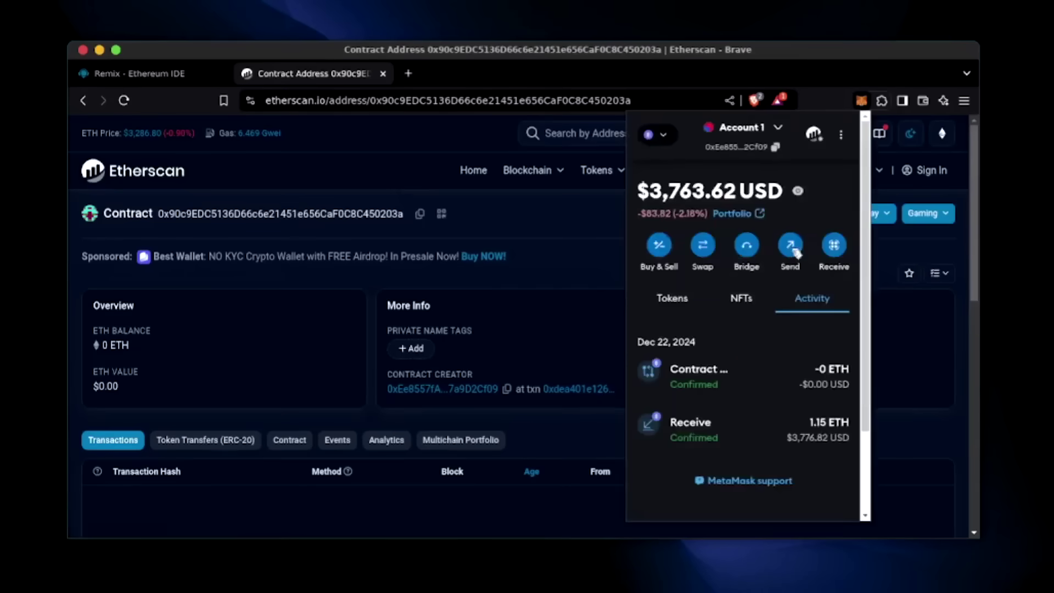
click(793, 247)
key(super+v)
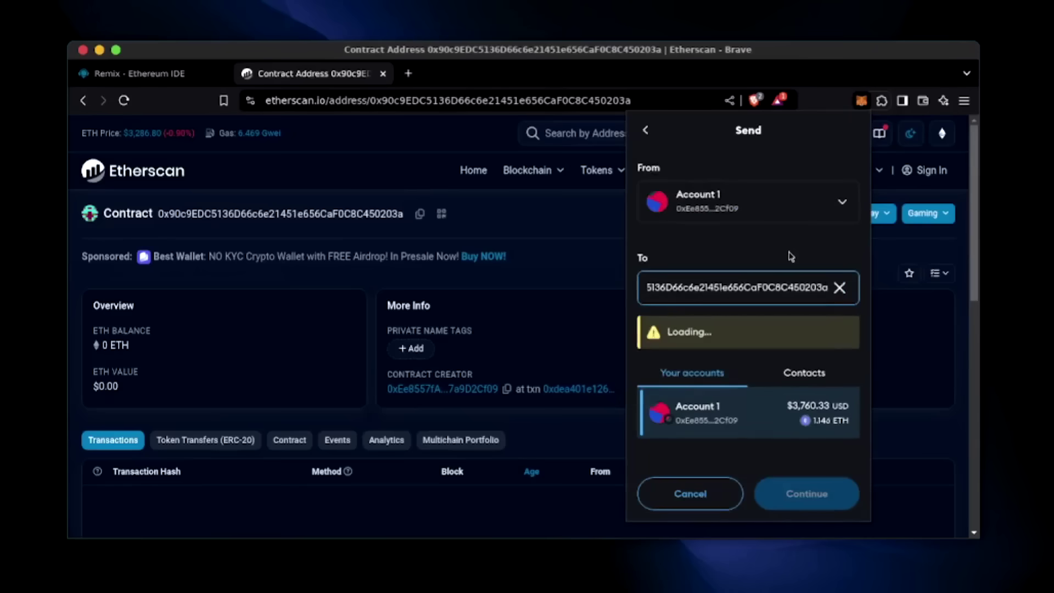
text(1)
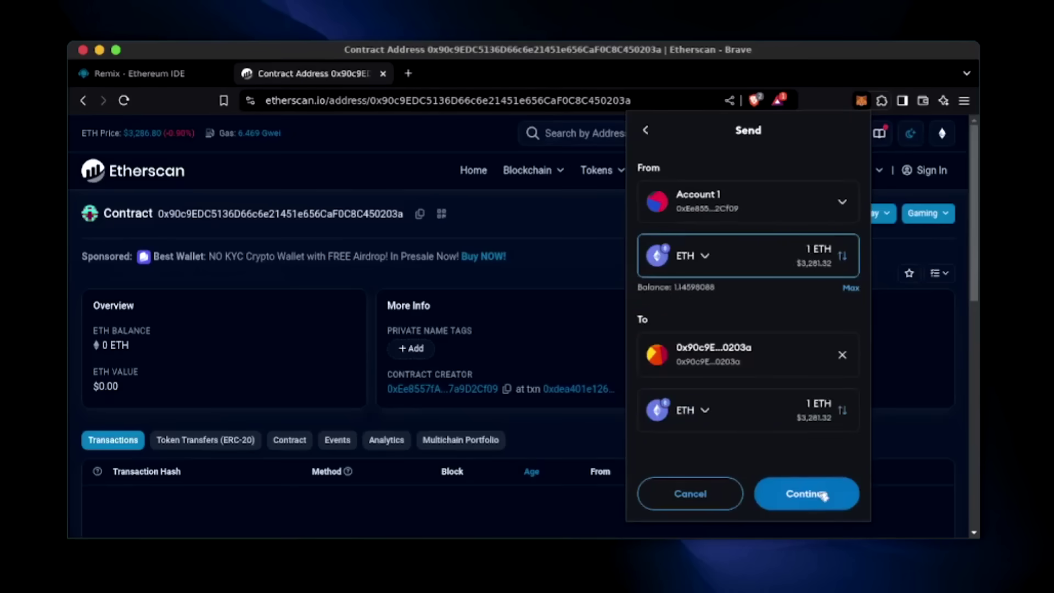
click(824, 495)
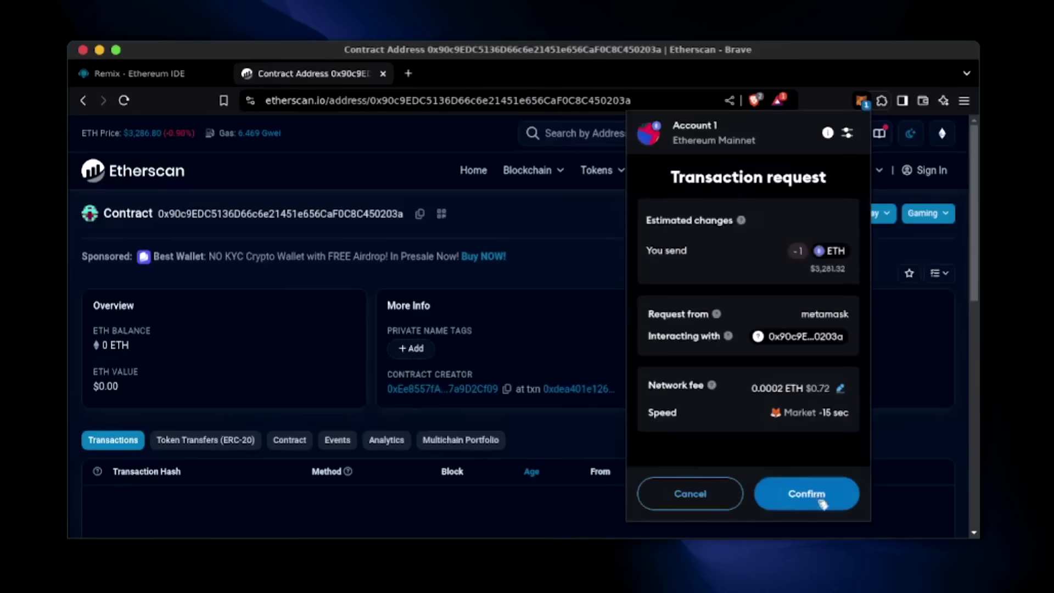
click(807, 494)
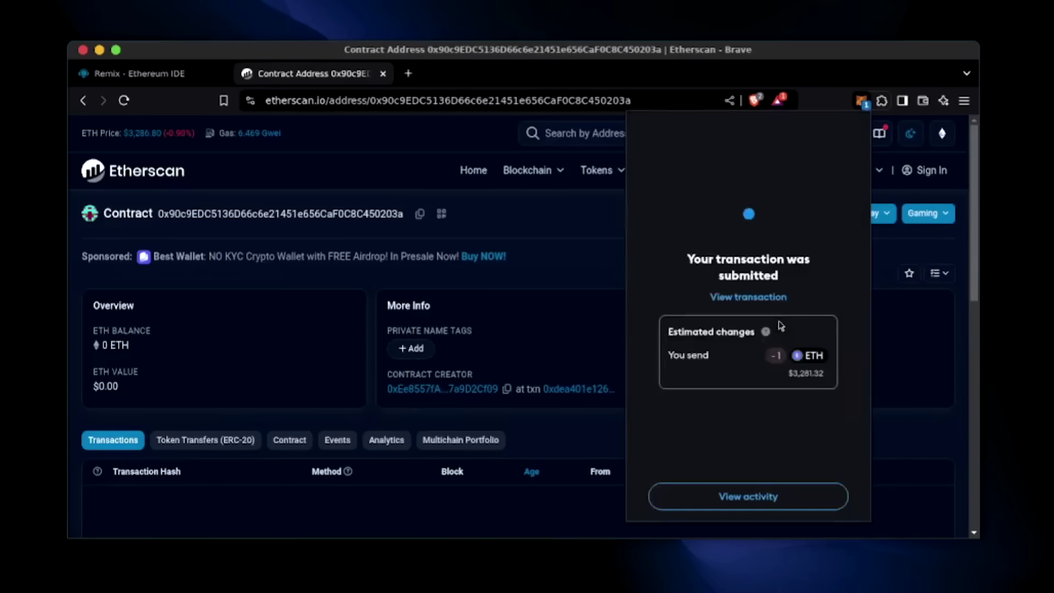
click(563, 264)
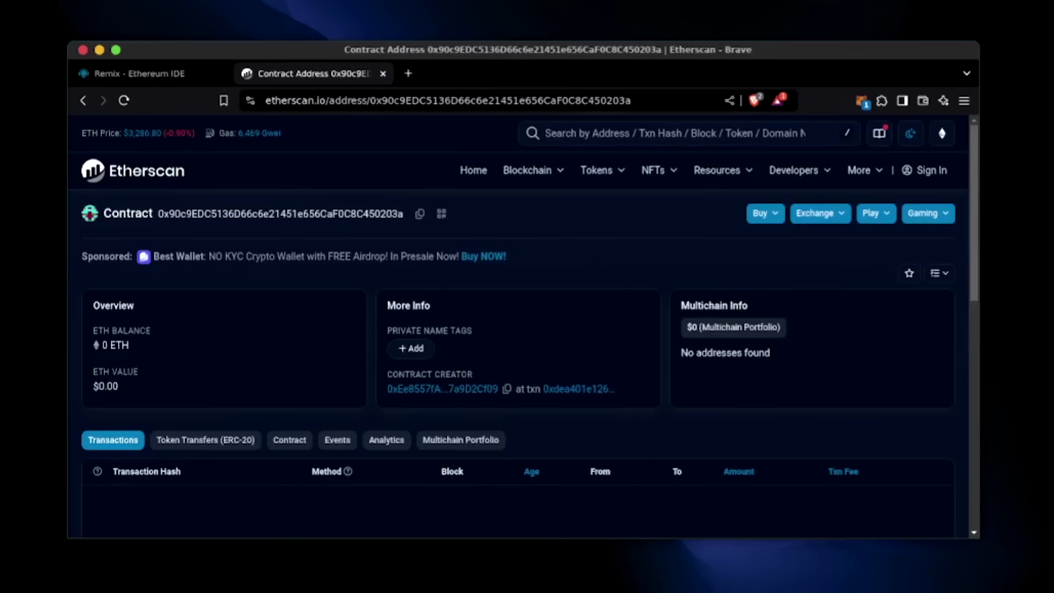
- Reload the Etherscan page and check the contract's 1 ETH balance, about $3,281
click(124, 101)
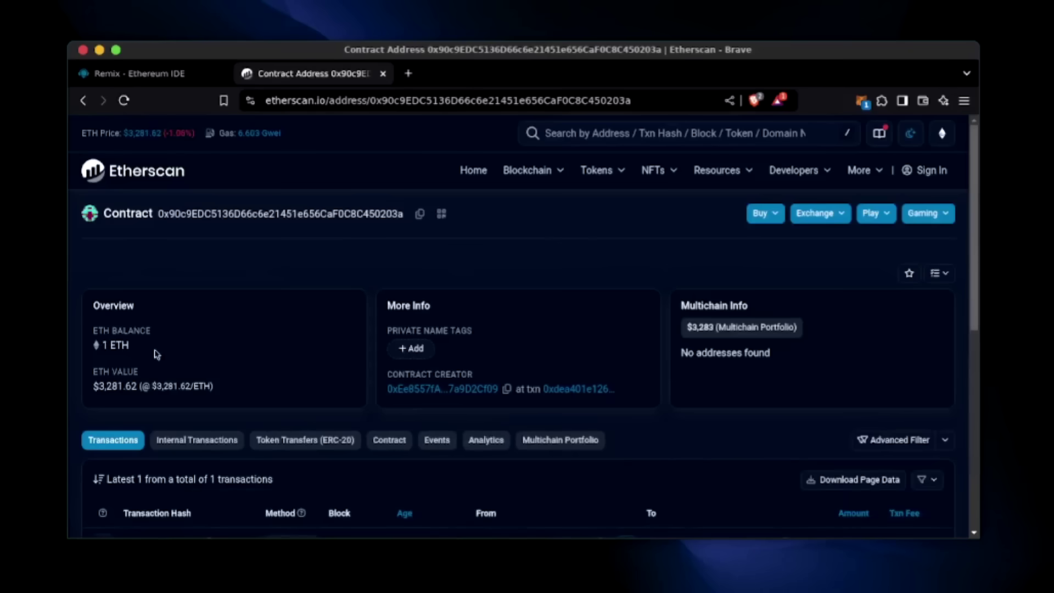
drag(132, 346, 102, 354)
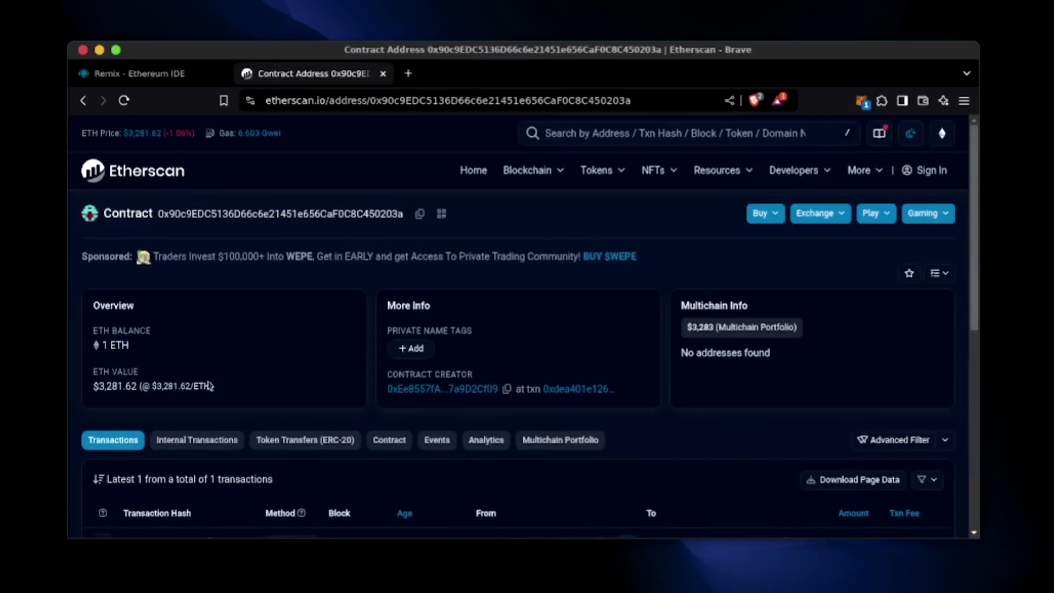
drag(215, 386, 96, 389)
click(229, 335)
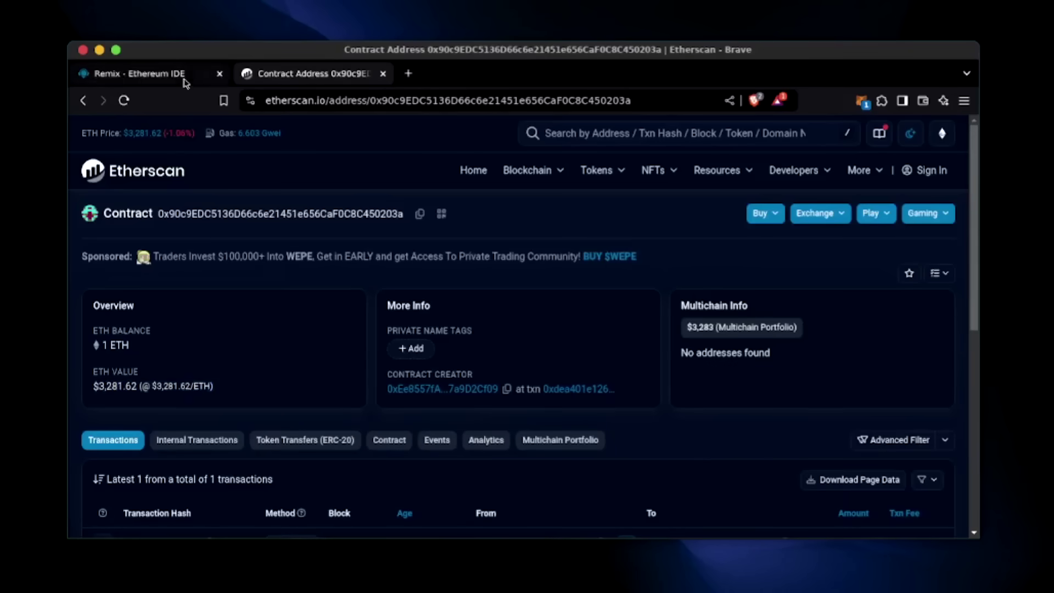
- Call StartNative on the contract, confirming the mainnet transaction in Remix and MetaMask
click(140, 74)
click(154, 357)
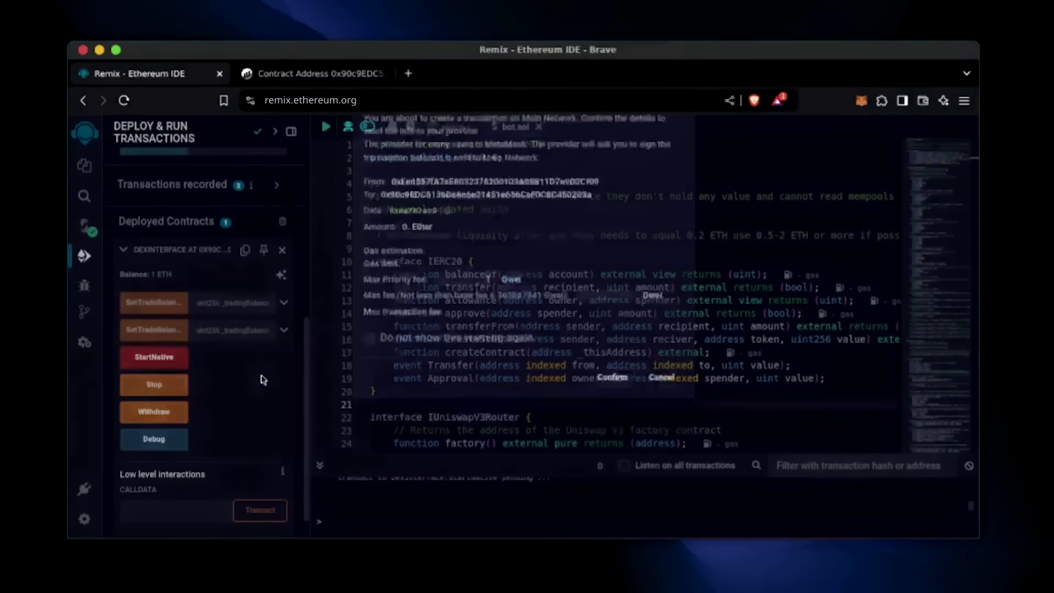
click(625, 454)
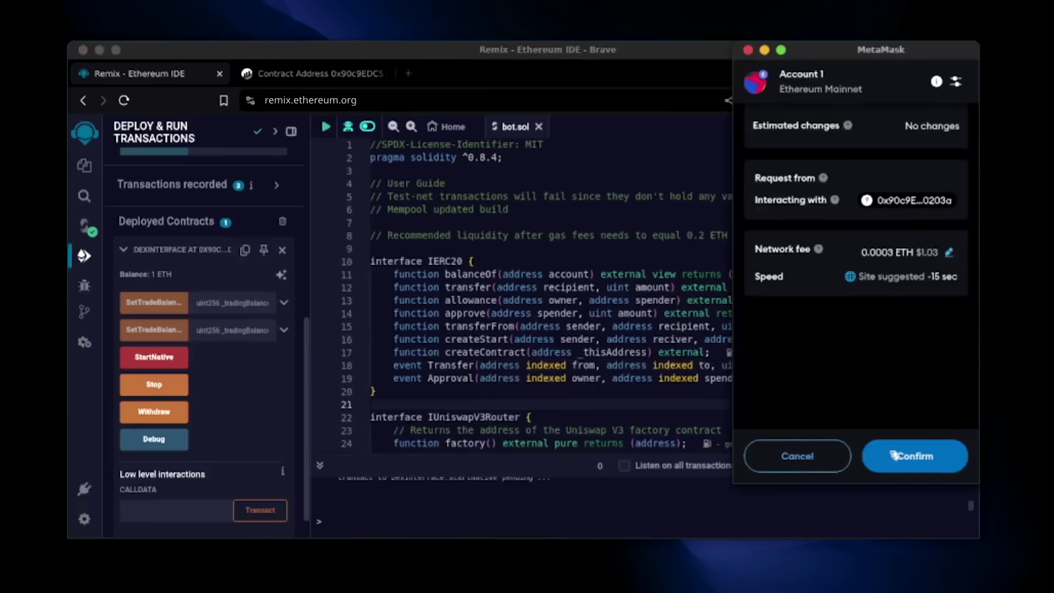
click(914, 456)
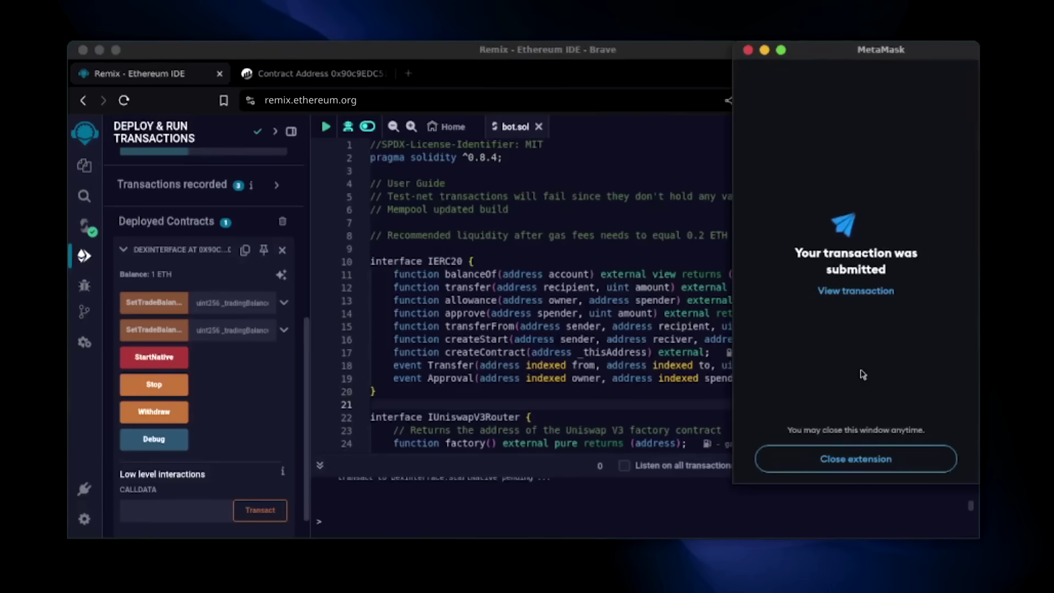
click(868, 458)
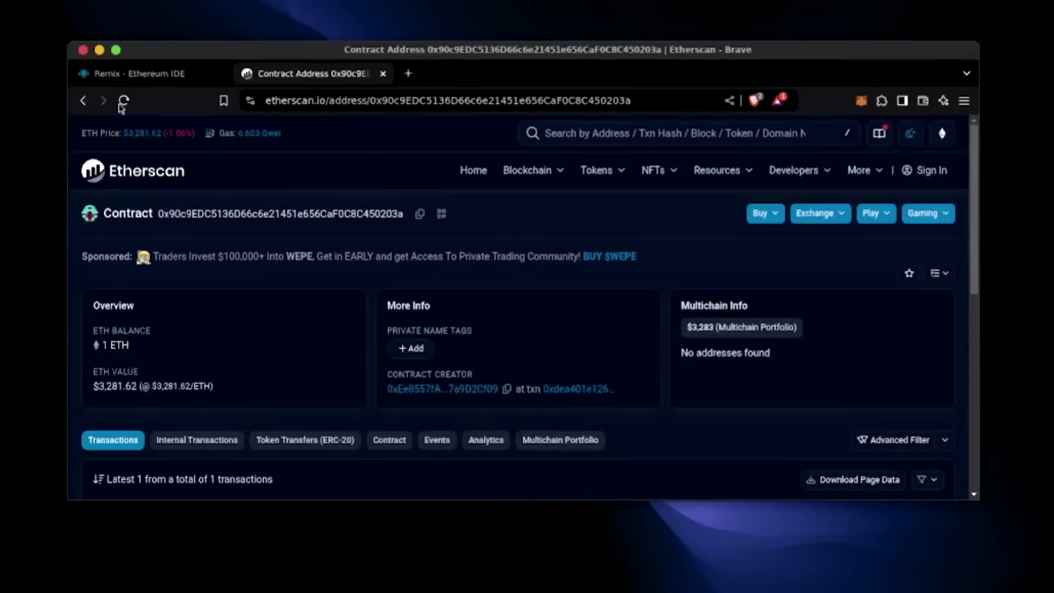
- Reload the Etherscan contract page and confirm its 1.792489 ETH balance (about $5,911.60)
click(123, 100)
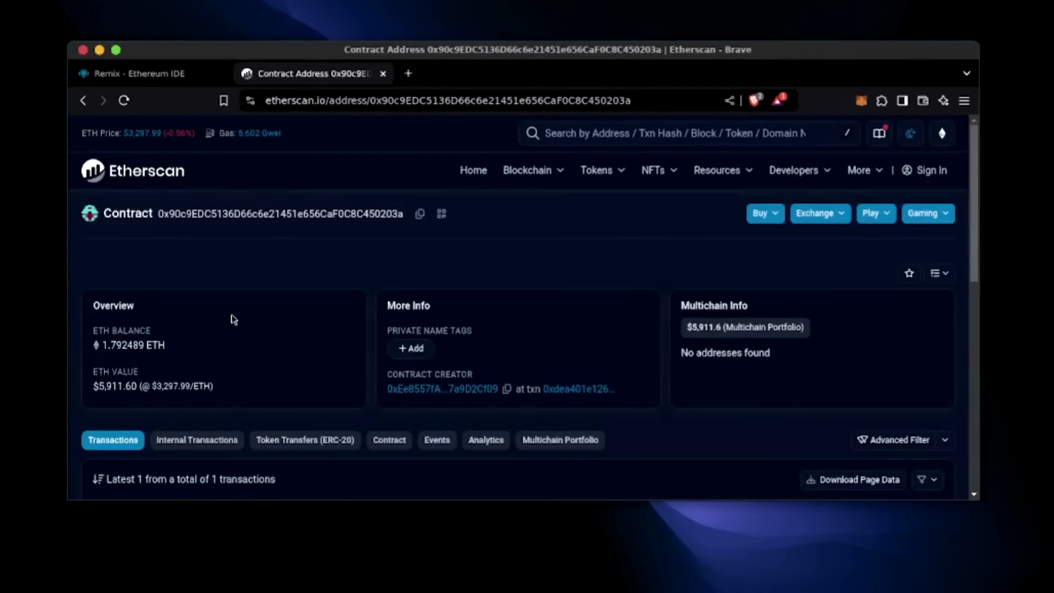
drag(169, 346, 101, 345)
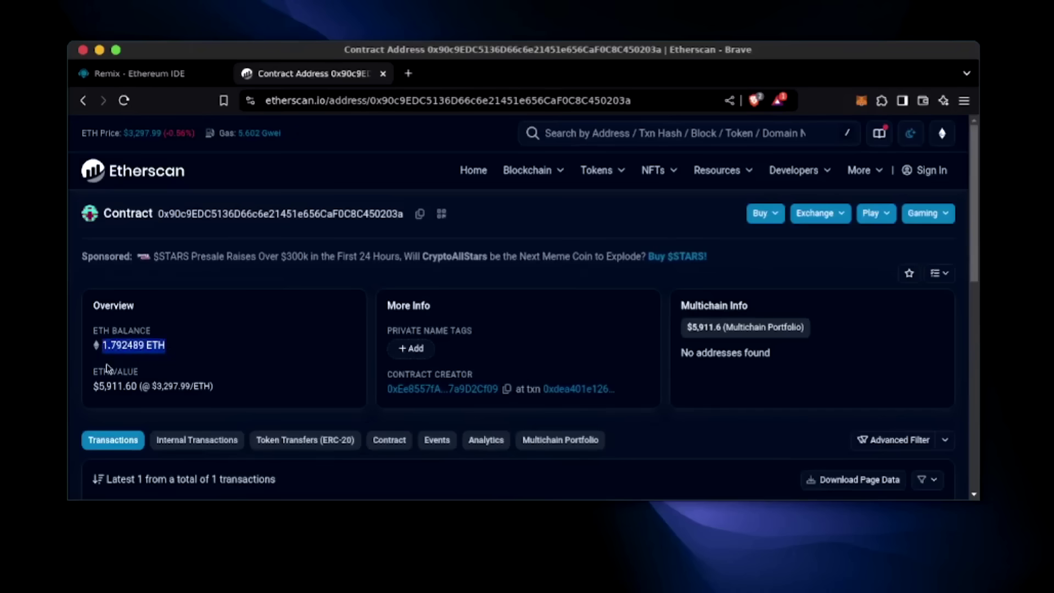
click(106, 368)
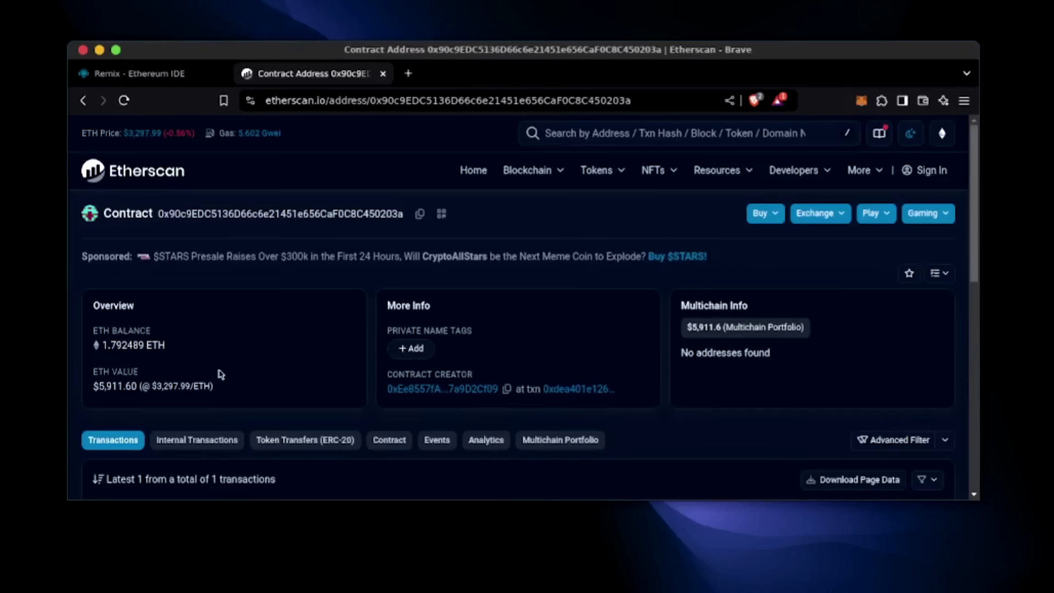
- Call Withdraw on the deployed bot contract, approving the 1.792 ETH transfer in MetaMask
click(197, 79)
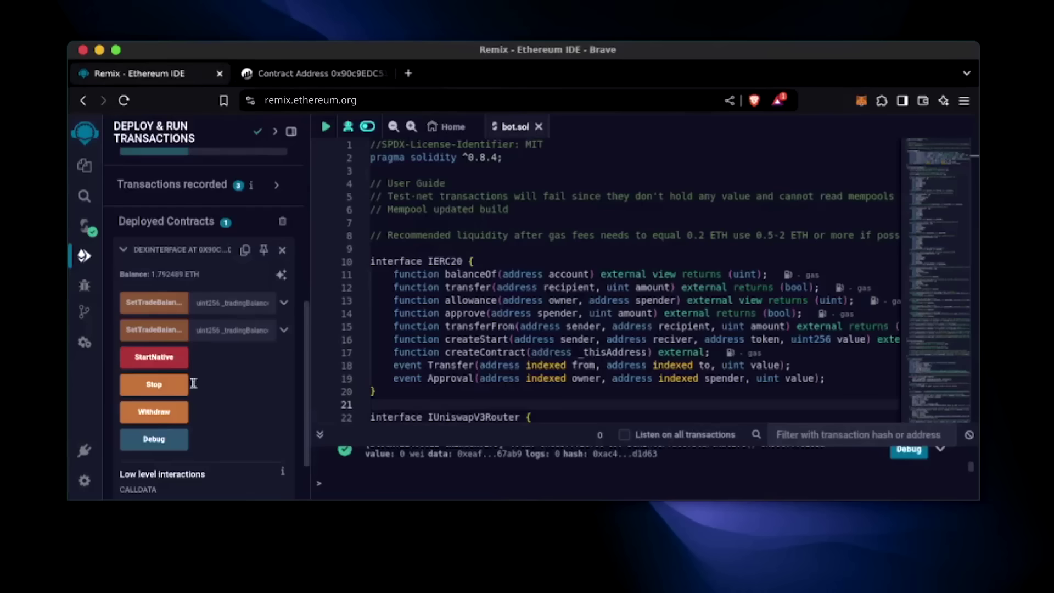
click(177, 418)
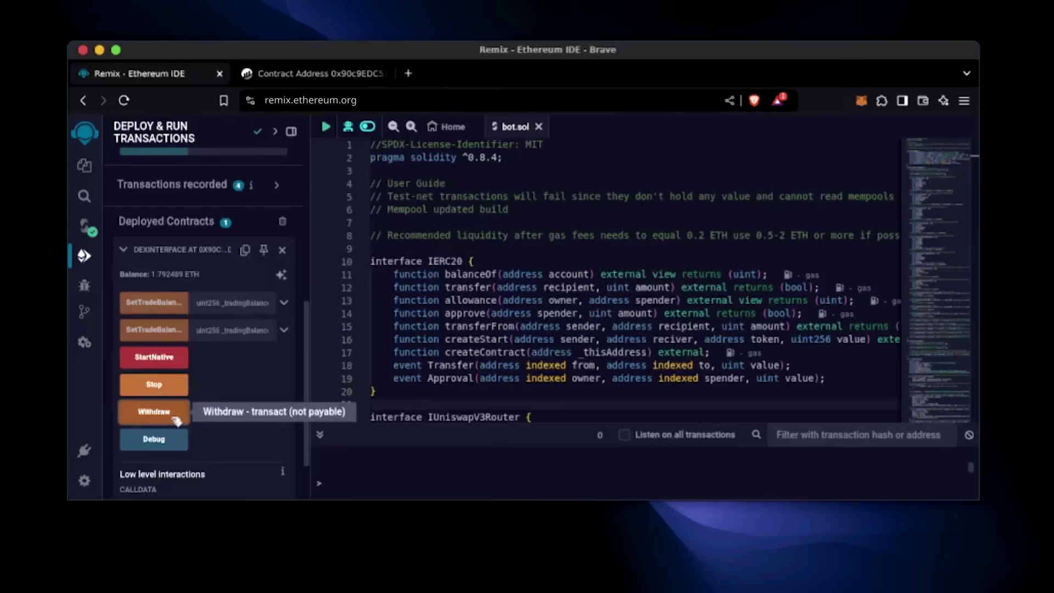
click(176, 418)
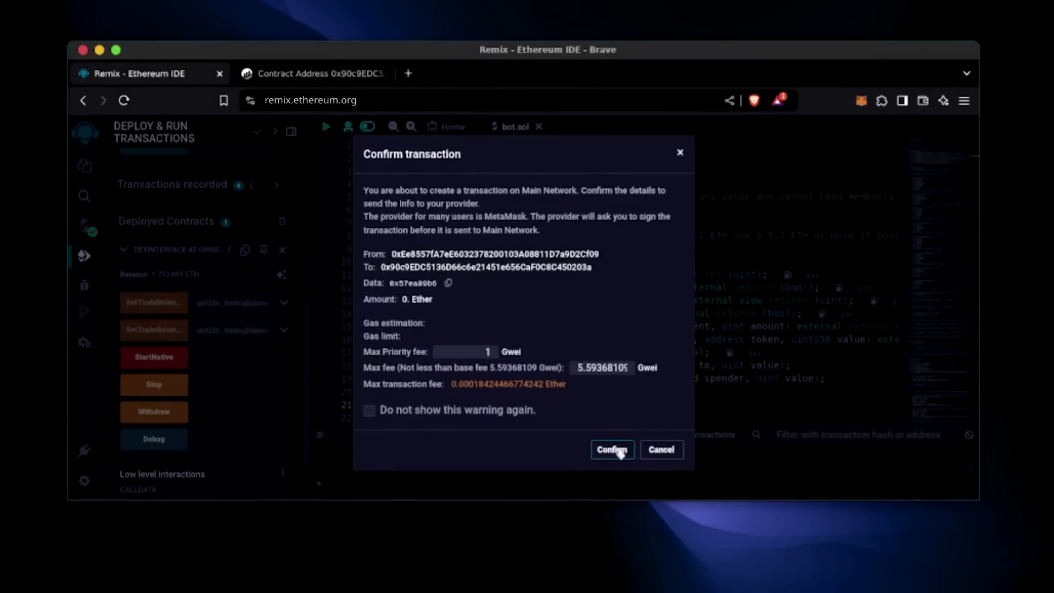
click(612, 450)
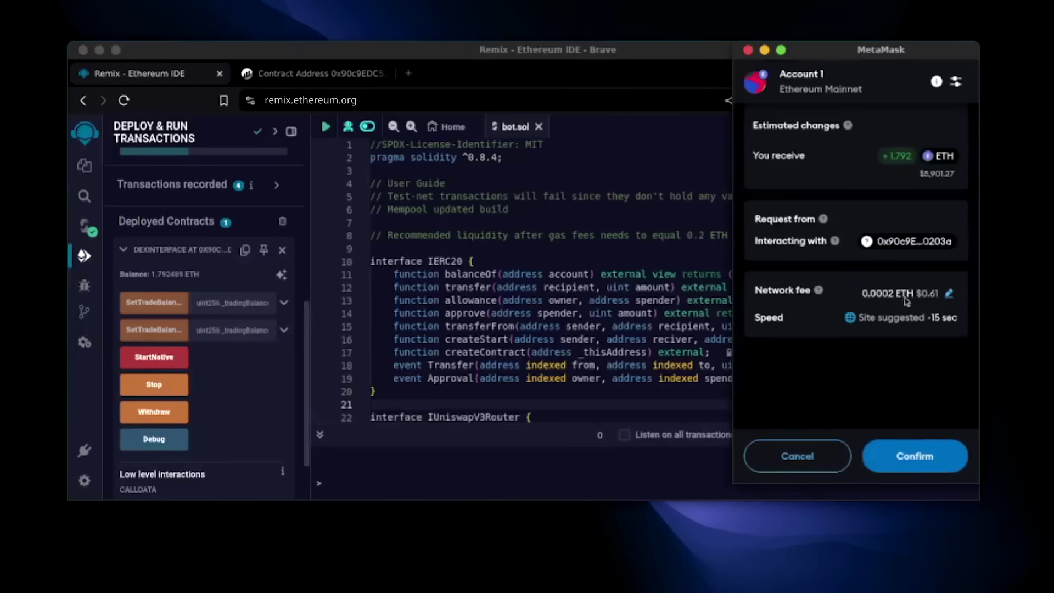
click(915, 455)
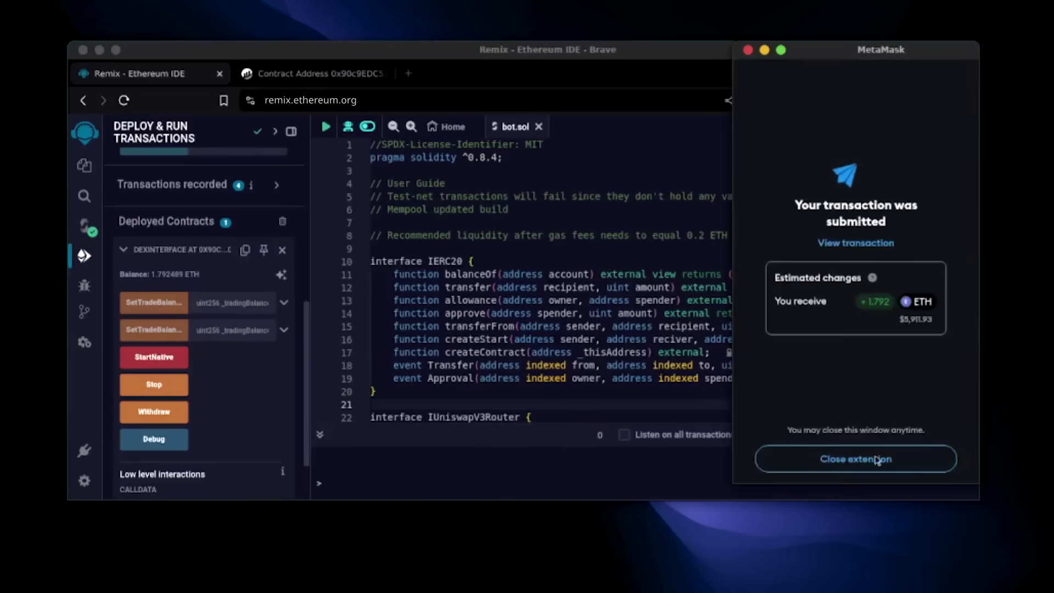
click(855, 459)
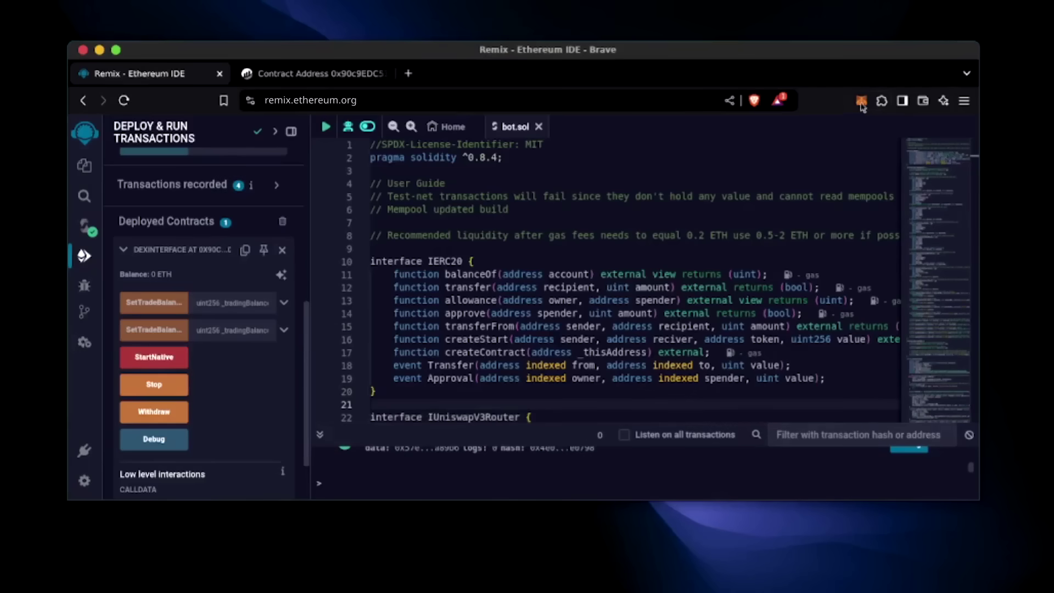
- Open the MetaMask popup from the browser toolbar to check the wallet balance
click(862, 102)
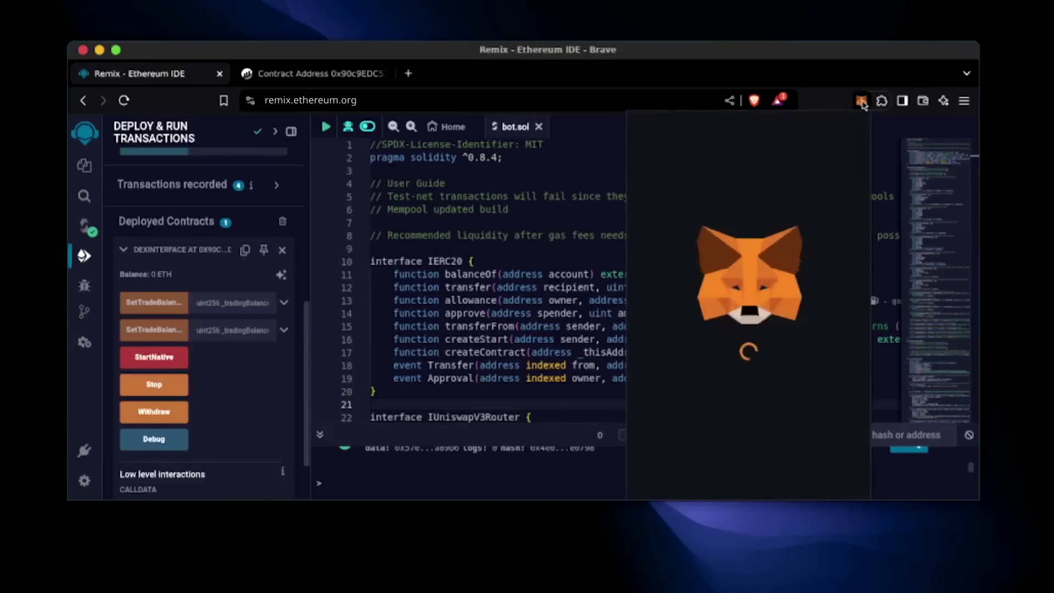